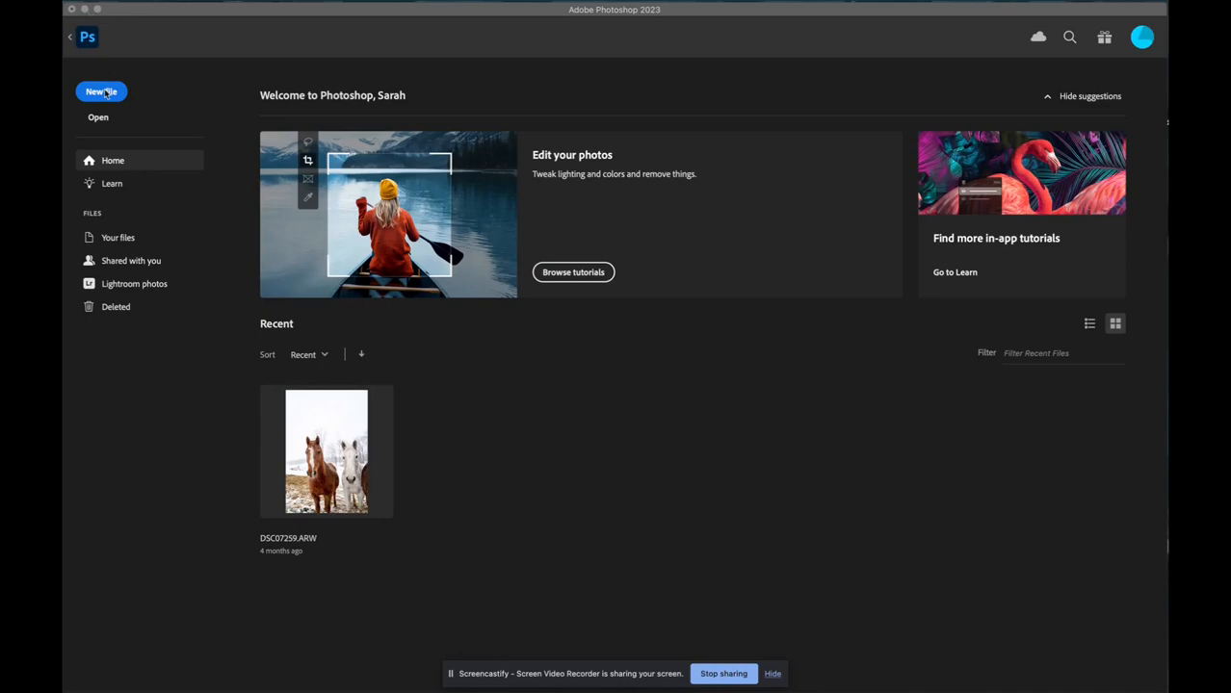
# Switch to the desktop and preview the iridescent liquid-metal texture image.
pyautogui.click(84, 9)
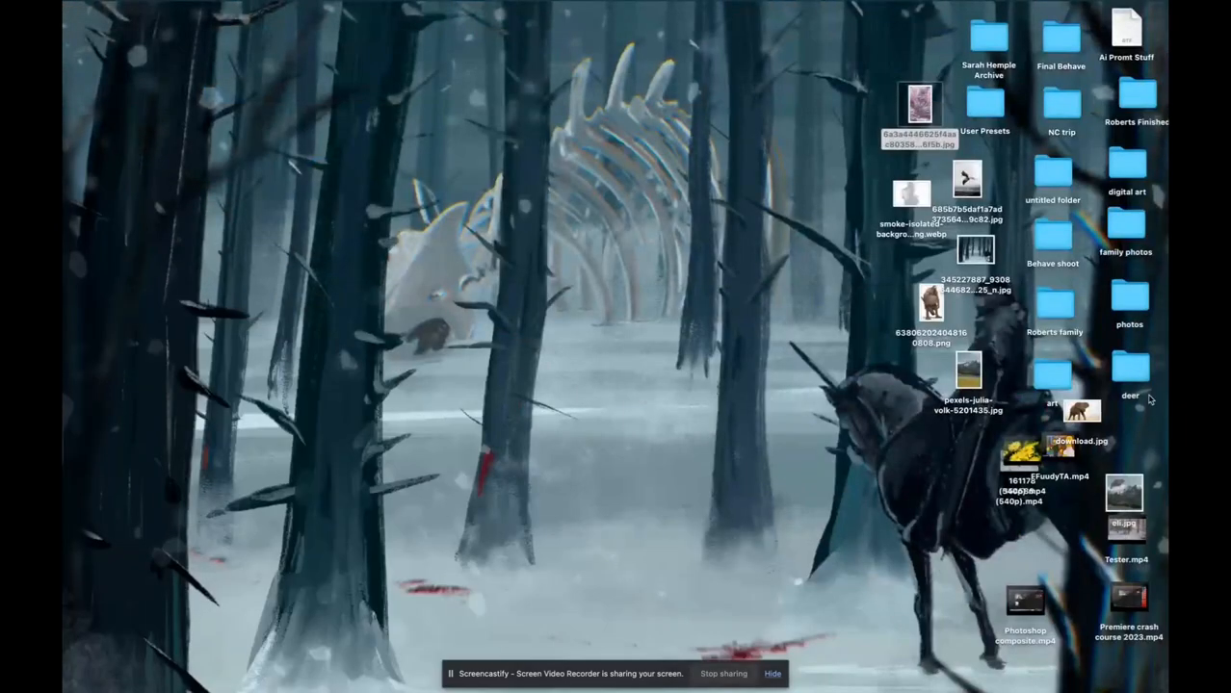
pyautogui.click(920, 94)
pyautogui.press('space')
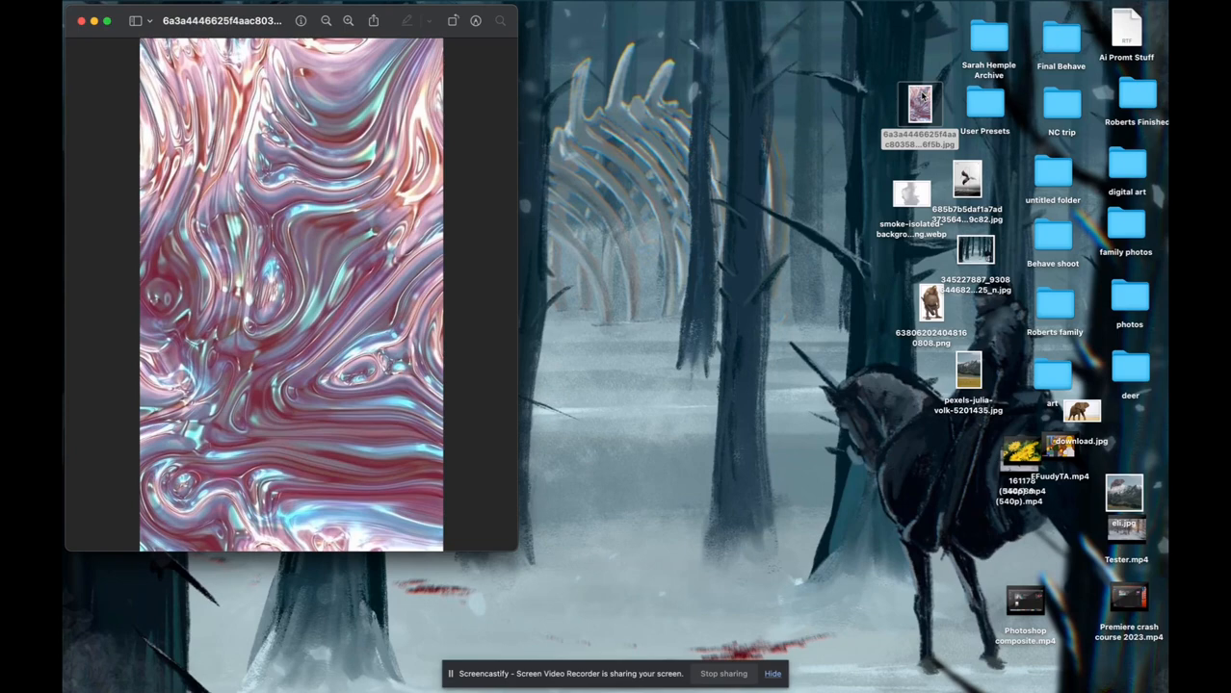
# Switch back to Photoshop and create a 2000 x 2000 px document at 300 pixels/inch with a white background.
pyautogui.click(1065, 663)
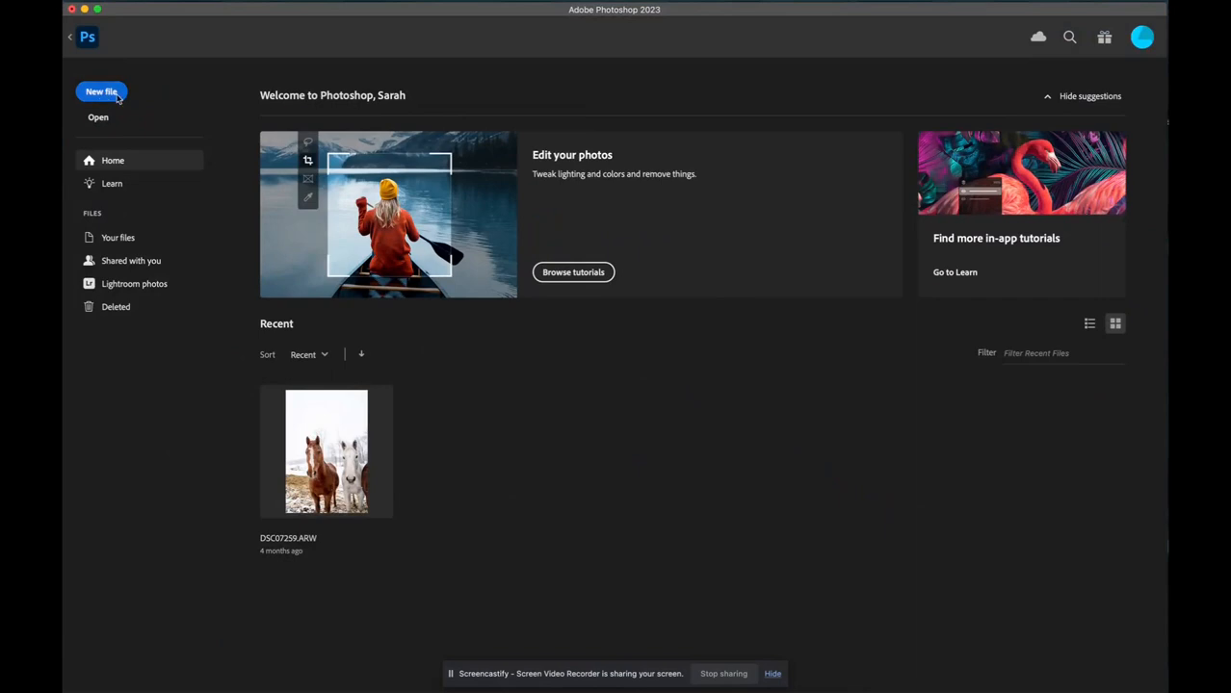
pyautogui.click(102, 92)
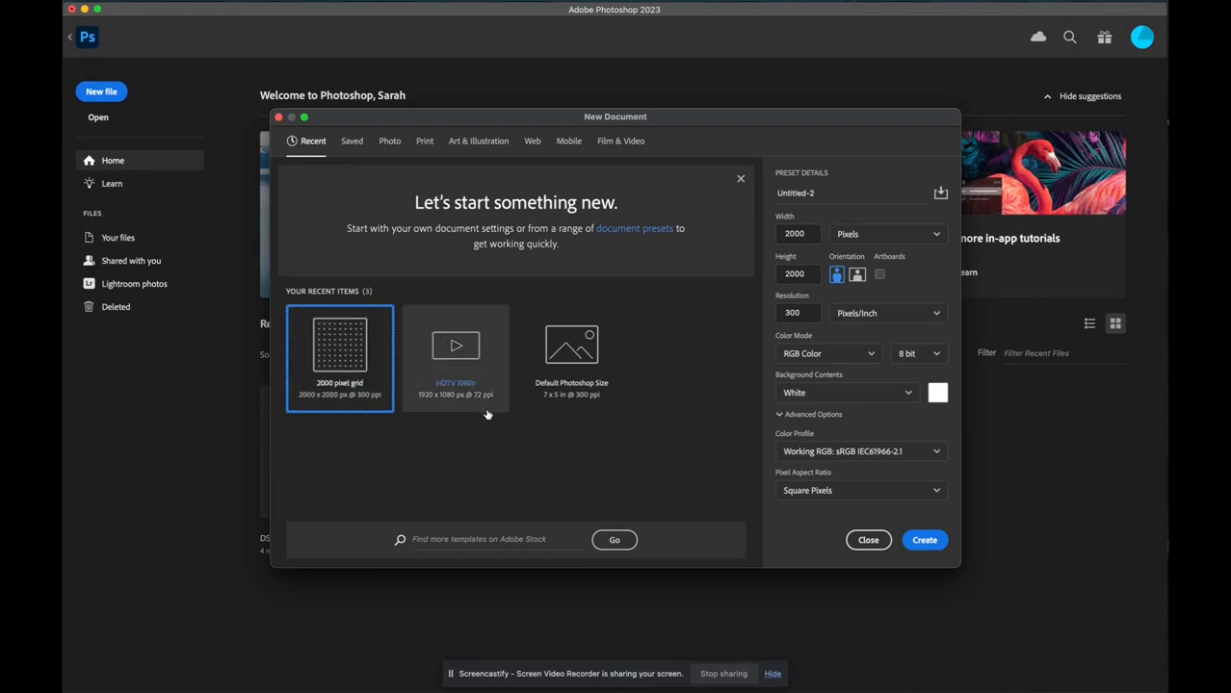
pyautogui.click(927, 542)
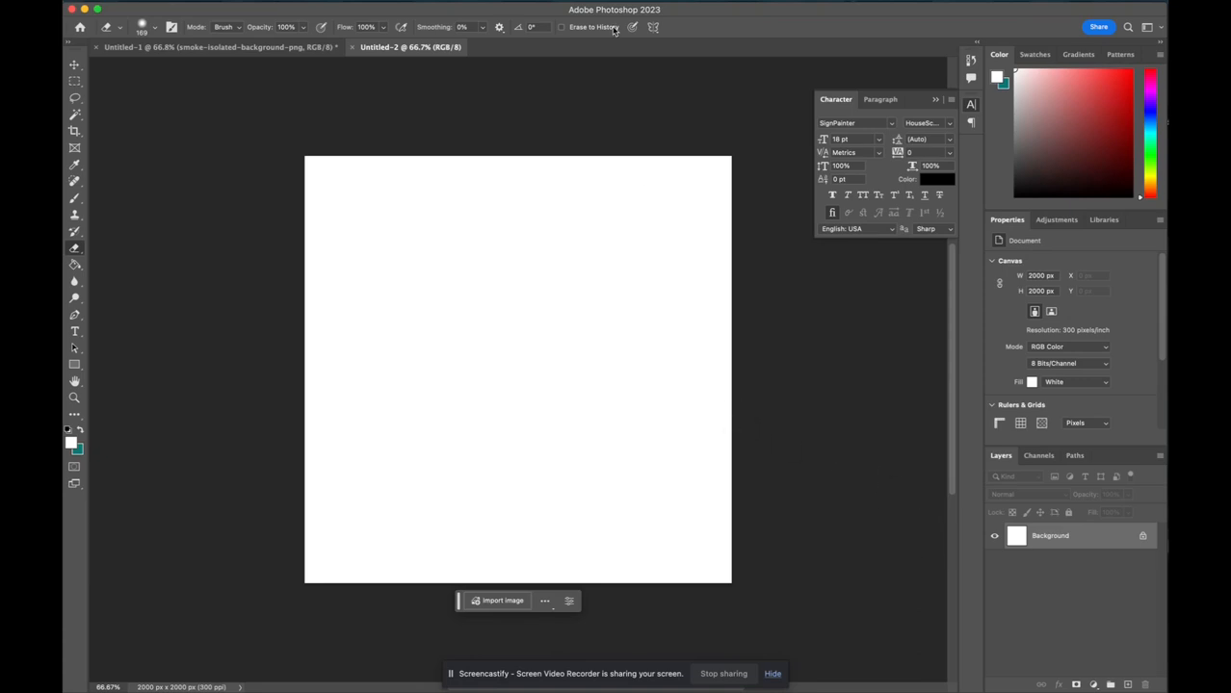
# Place the iridescent texture image from the desktop into the new blank document.
pyautogui.moveTo(640, 15); pyautogui.dragTo(644, 171)
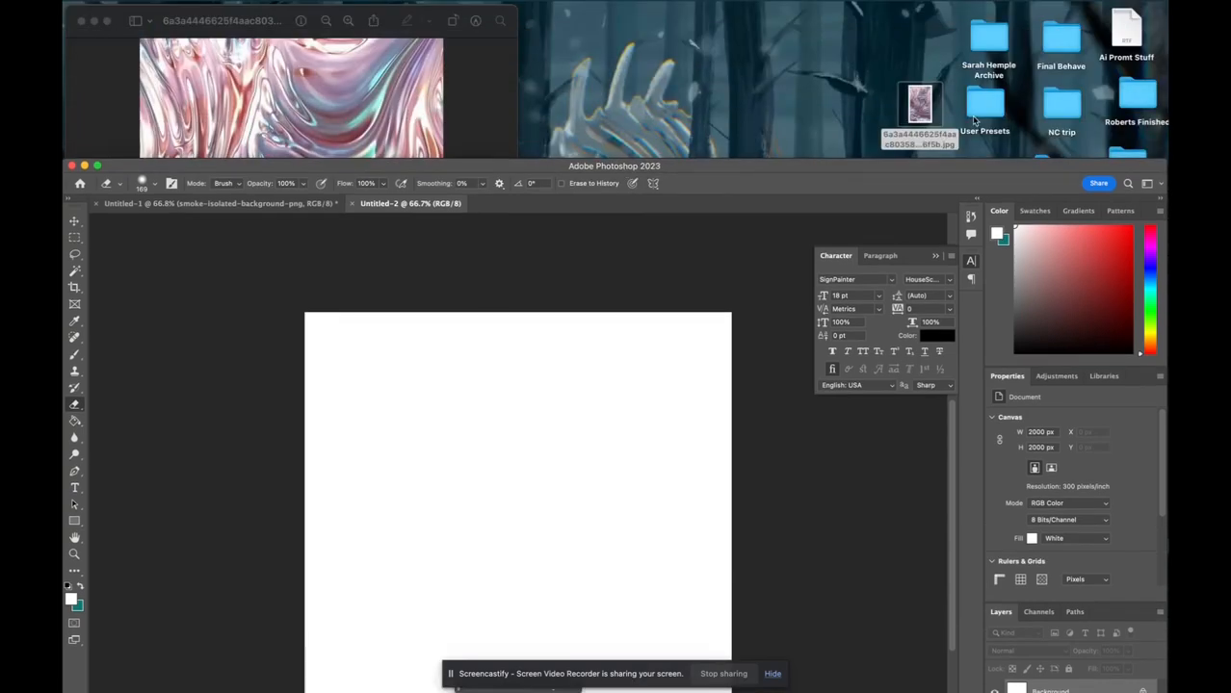
pyautogui.moveTo(920, 104); pyautogui.dragTo(583, 379)
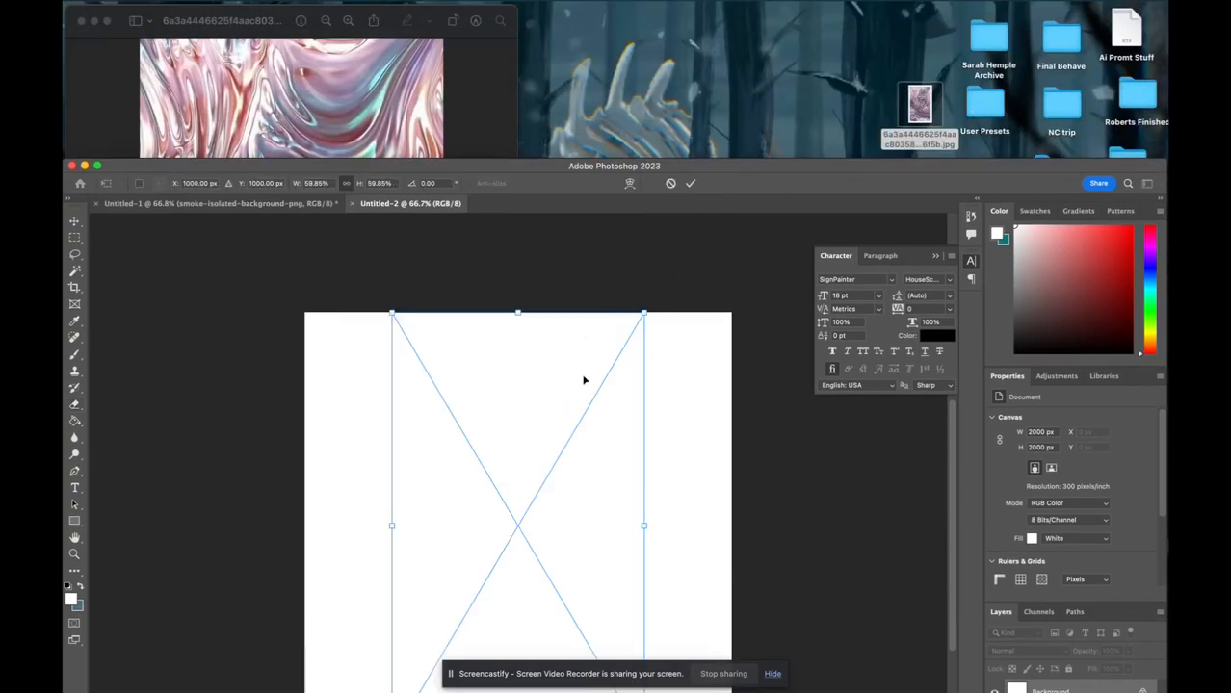
pyautogui.doubleClick(767, 168)
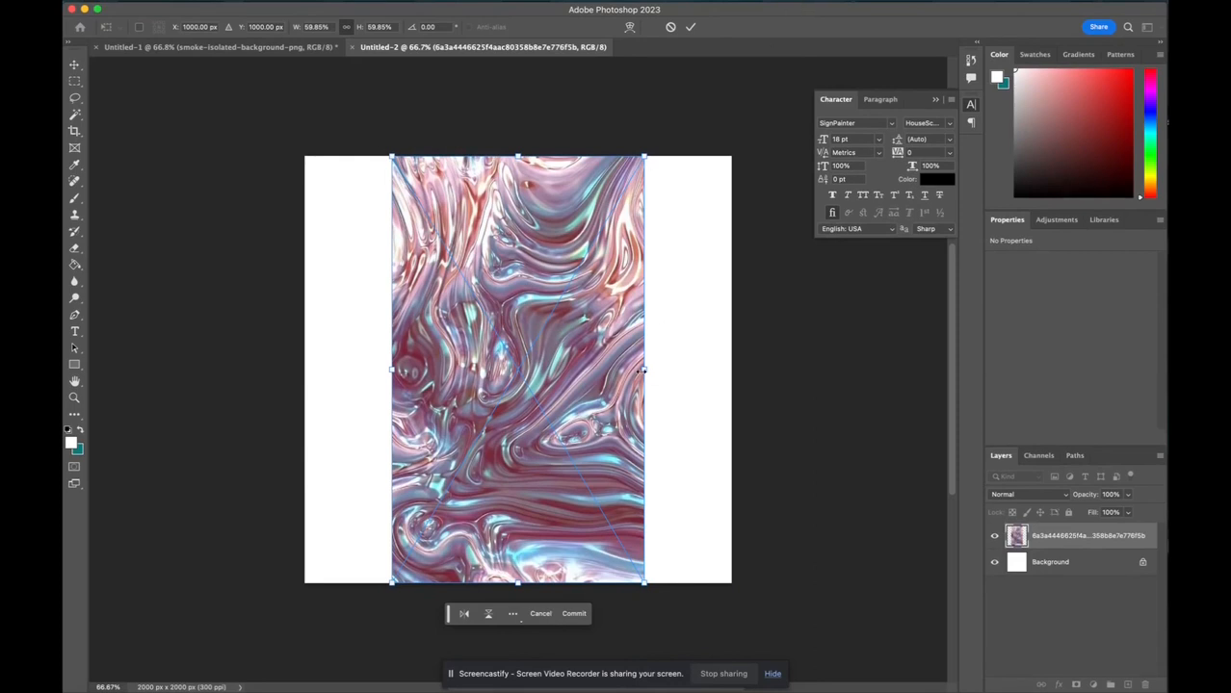
# Scale the placed texture proportionally to the full 2000 px canvas width, shift it down to about Y -193 px, and commit the placement.
pyautogui.moveTo(644, 371); pyautogui.dragTo(729, 374)
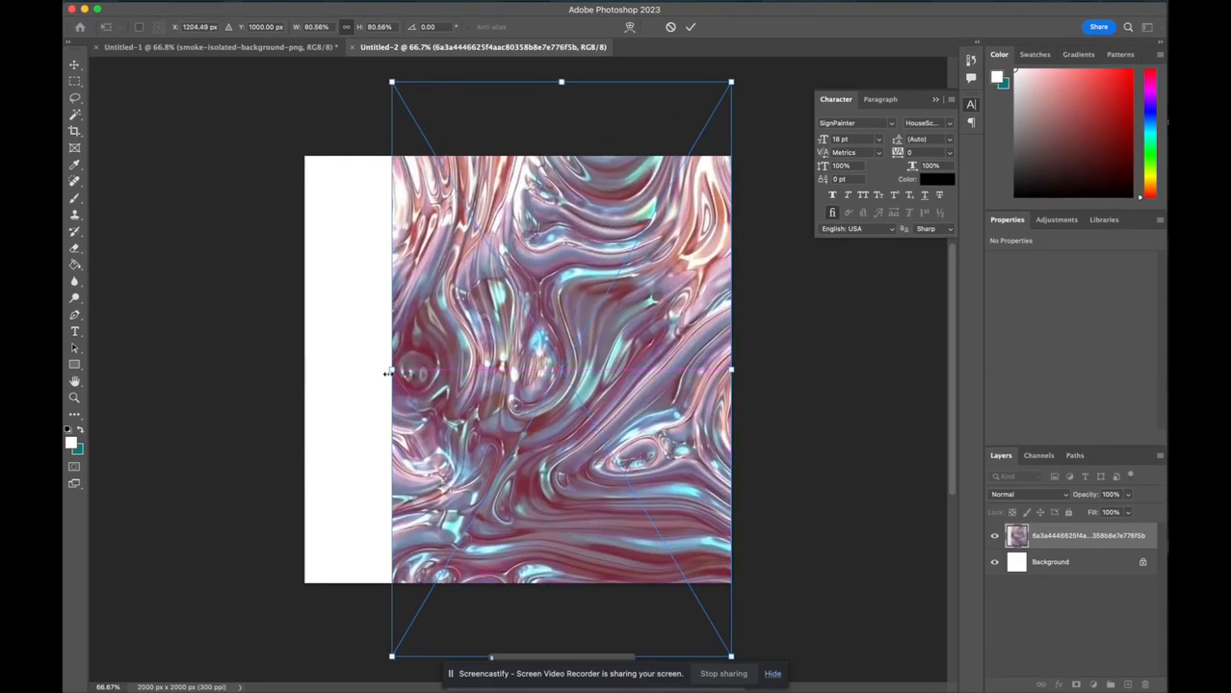
pyautogui.moveTo(391, 370); pyautogui.dragTo(306, 378)
pyautogui.moveTo(570, 289); pyautogui.dragTo(568, 397)
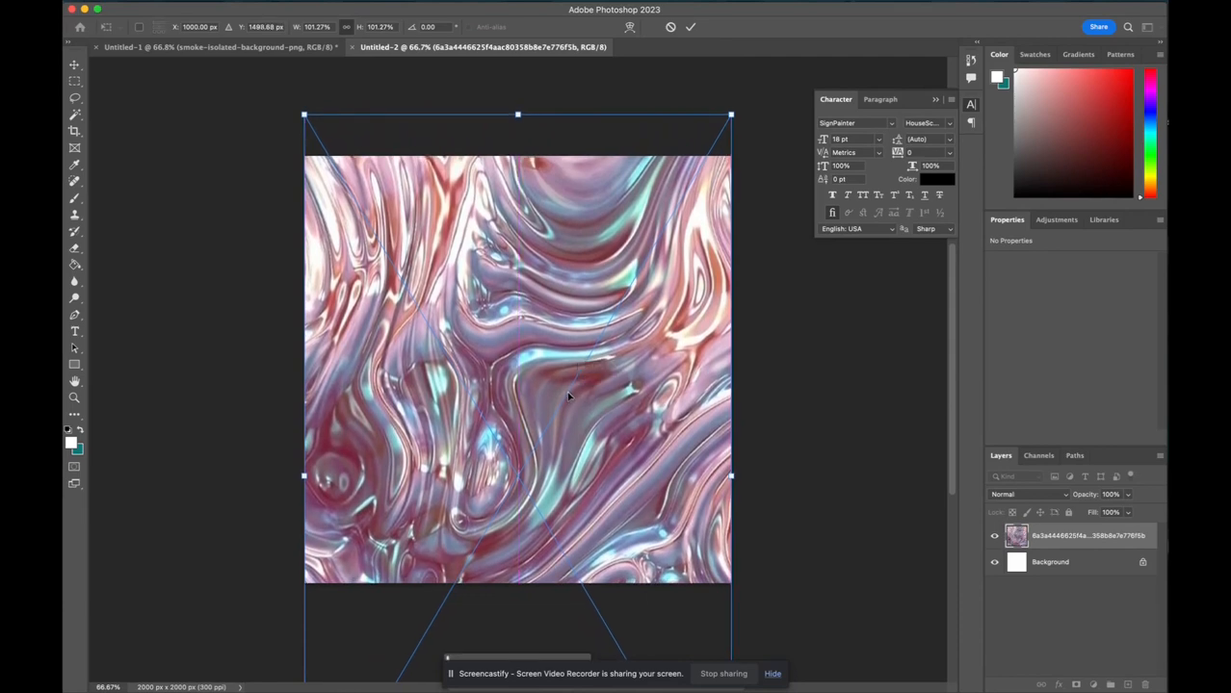
pyautogui.press('Return')
pyautogui.press('e')
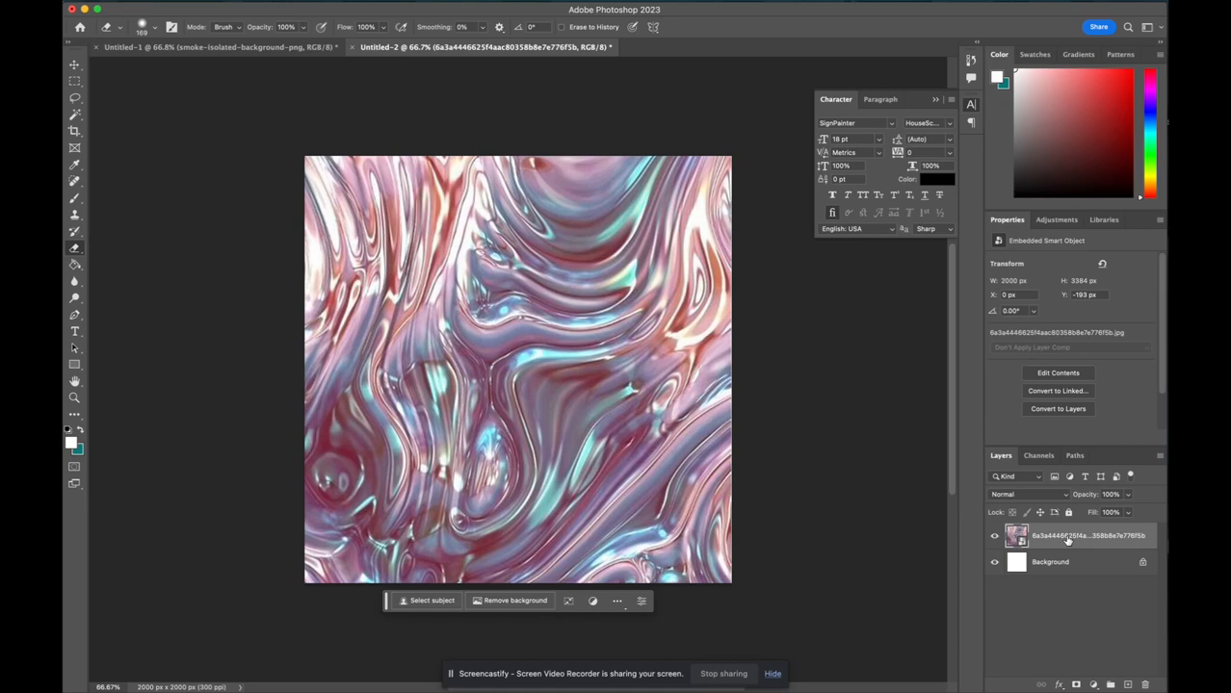
# Add a new layer above the texture and make a rectangular selection about 455 x 477 px near the canvas's upper-right corner.
pyautogui.click(1127, 685)
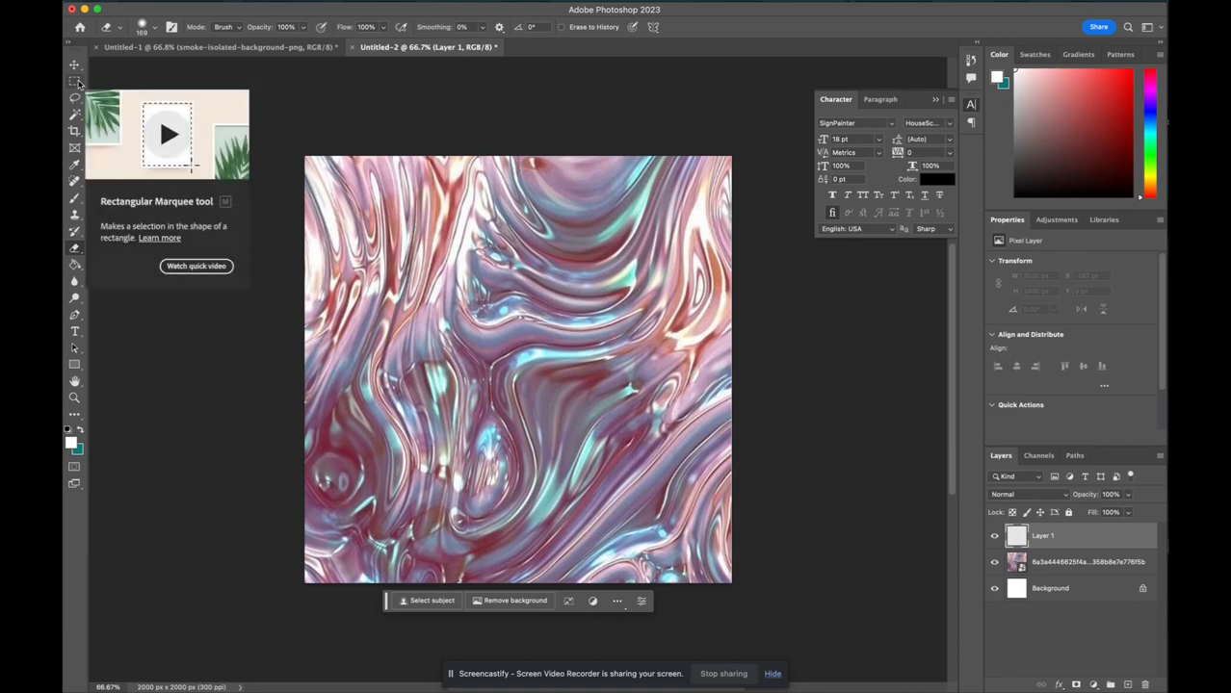
pyautogui.click(77, 83)
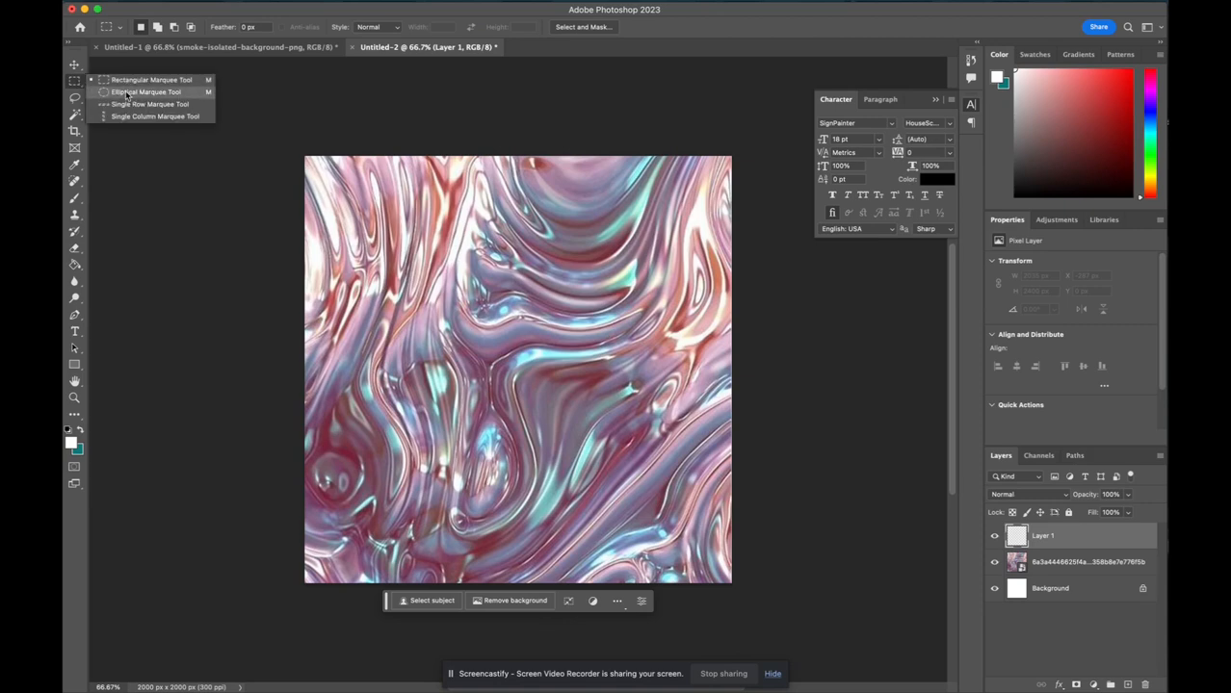
pyautogui.click(125, 82)
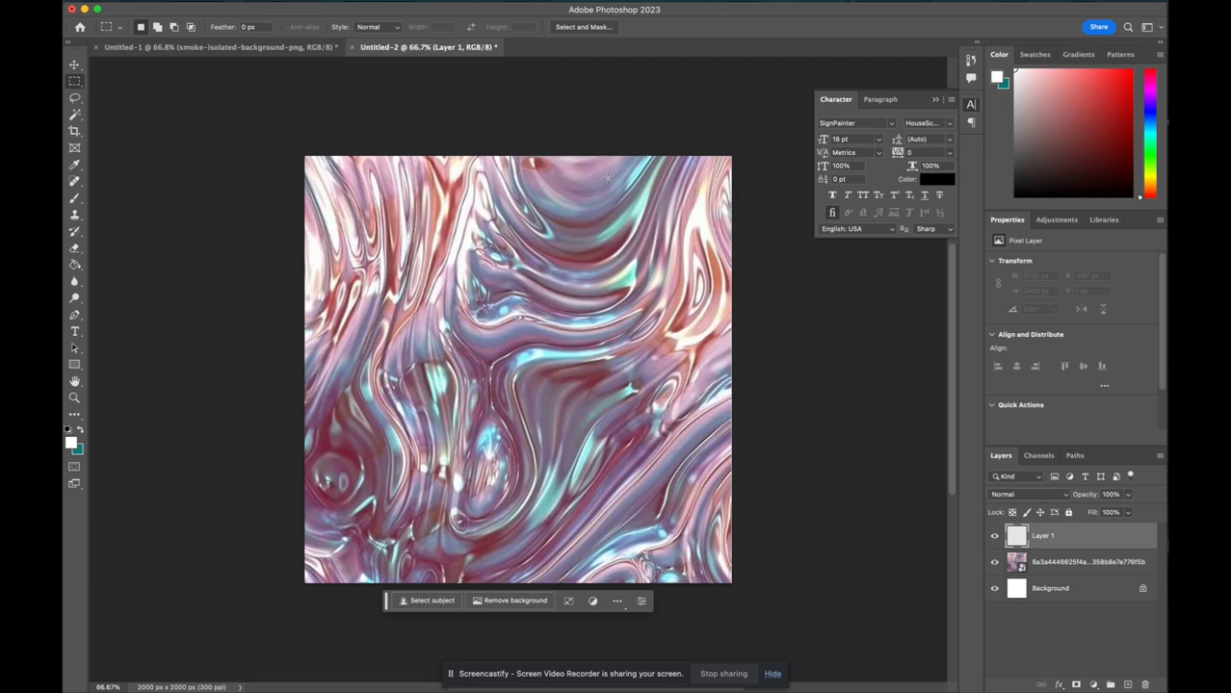
pyautogui.moveTo(607, 178); pyautogui.dragTo(701, 274)
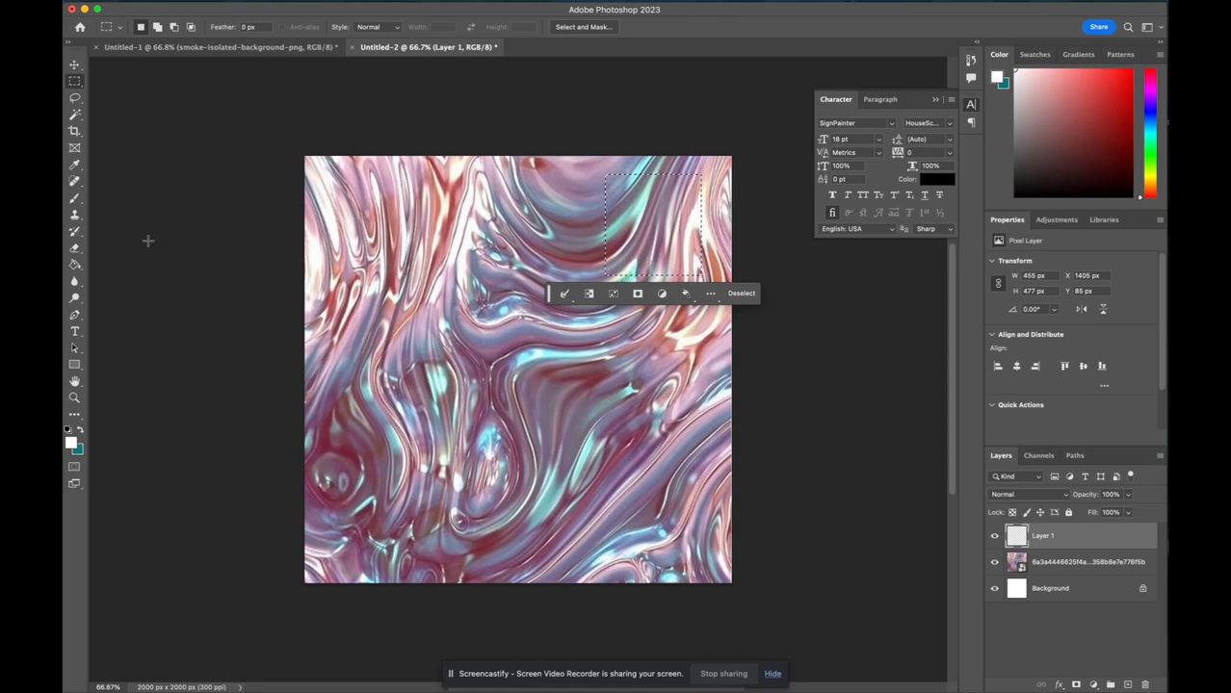
# Sample a greyish blue from the texture and fill the rectangular selection with it using the Paint Bucket tool.
pyautogui.click(74, 167)
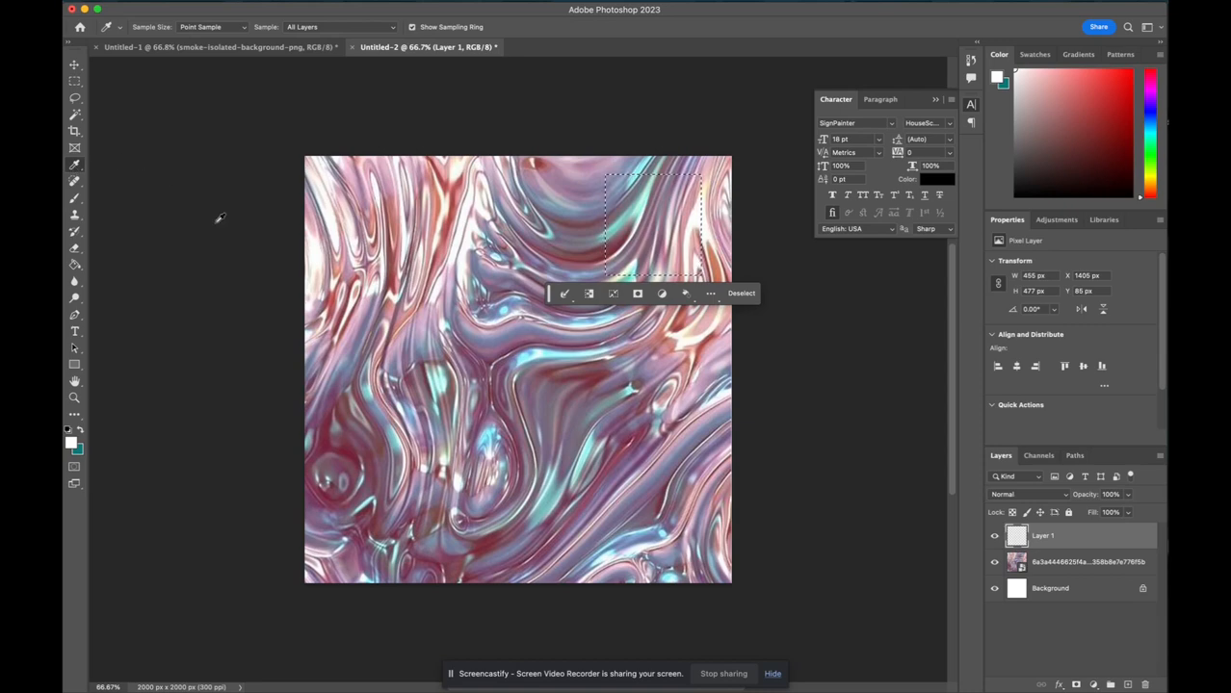
pyautogui.click(462, 219)
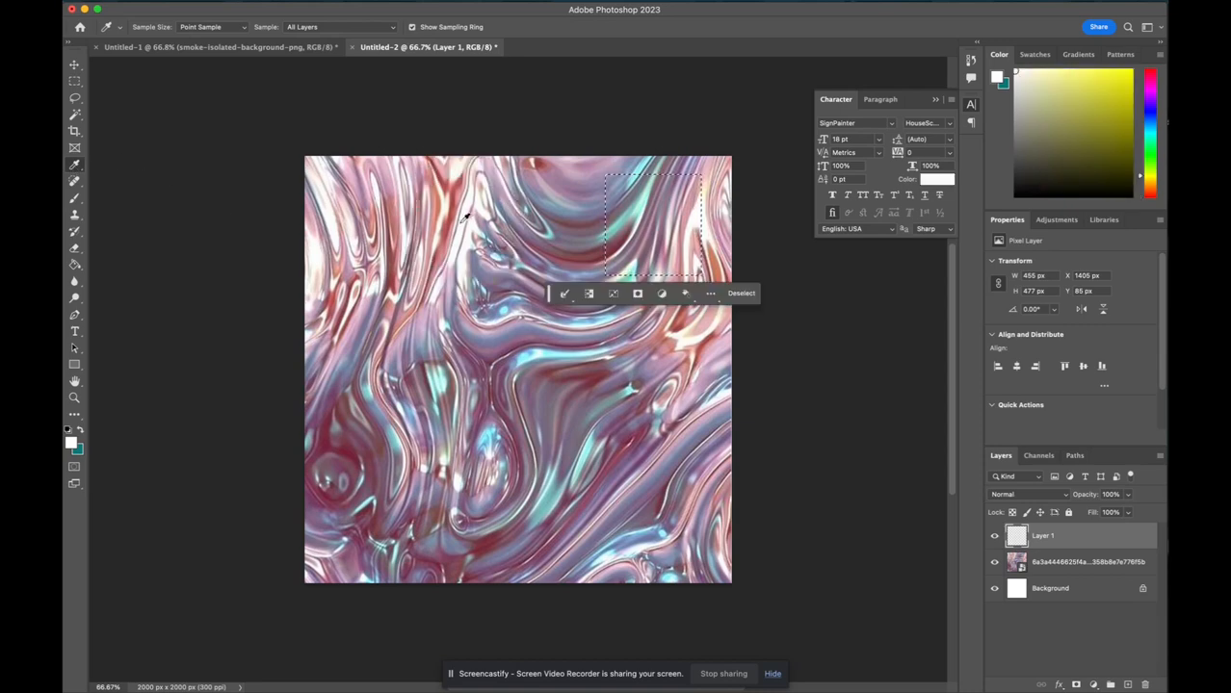
pyautogui.click(503, 251)
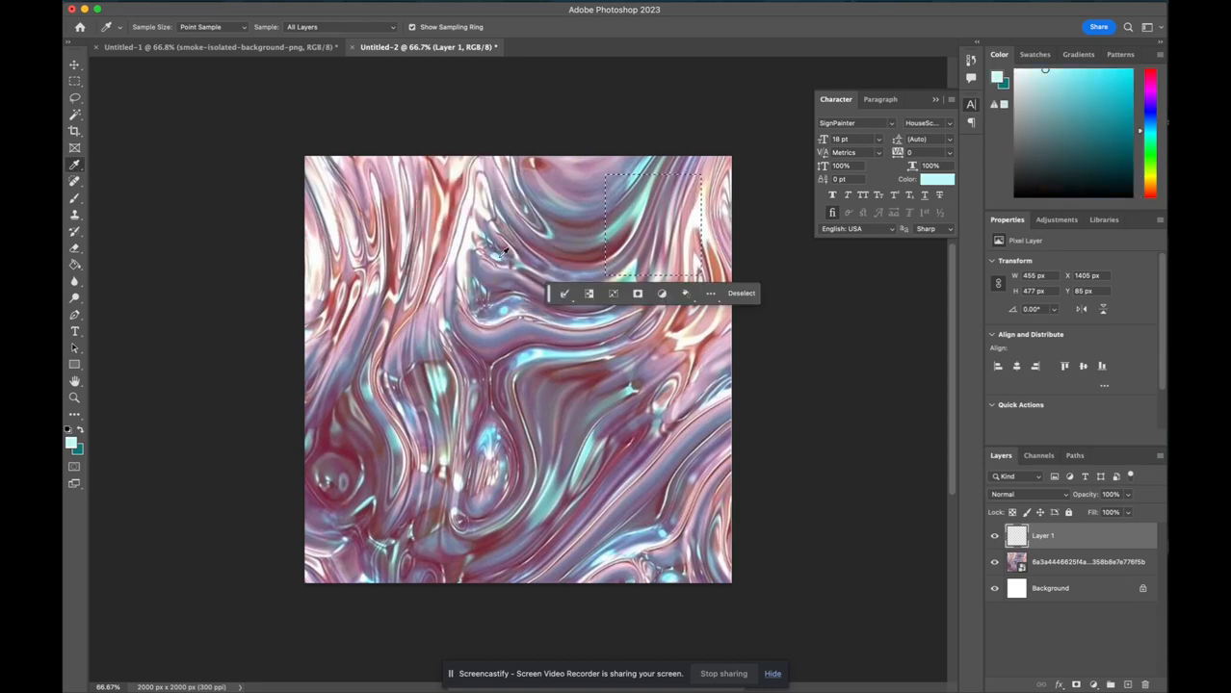
pyautogui.click(558, 245)
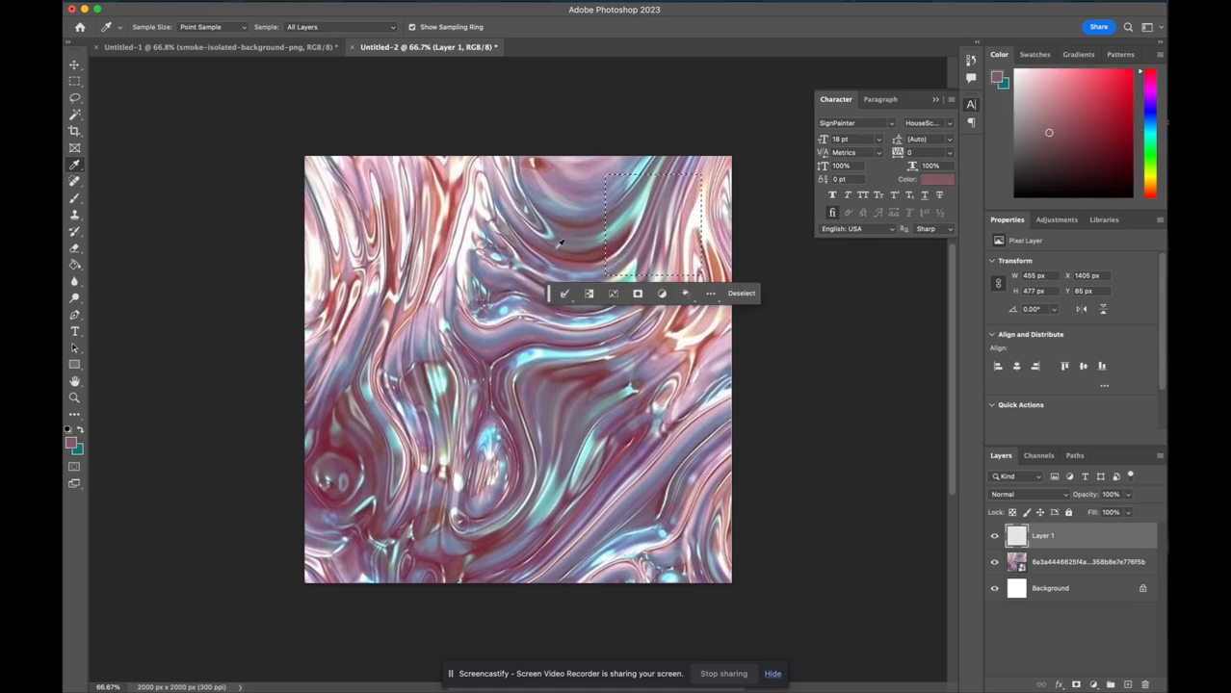
pyautogui.click(566, 200)
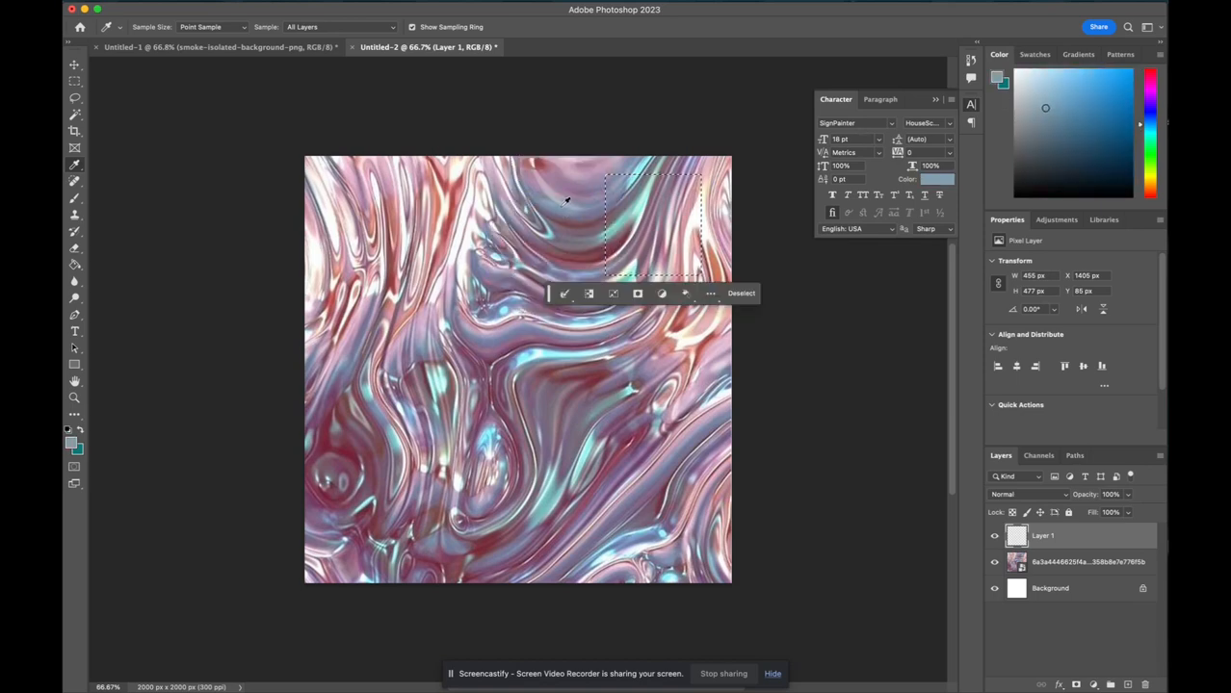
pyautogui.click(76, 267)
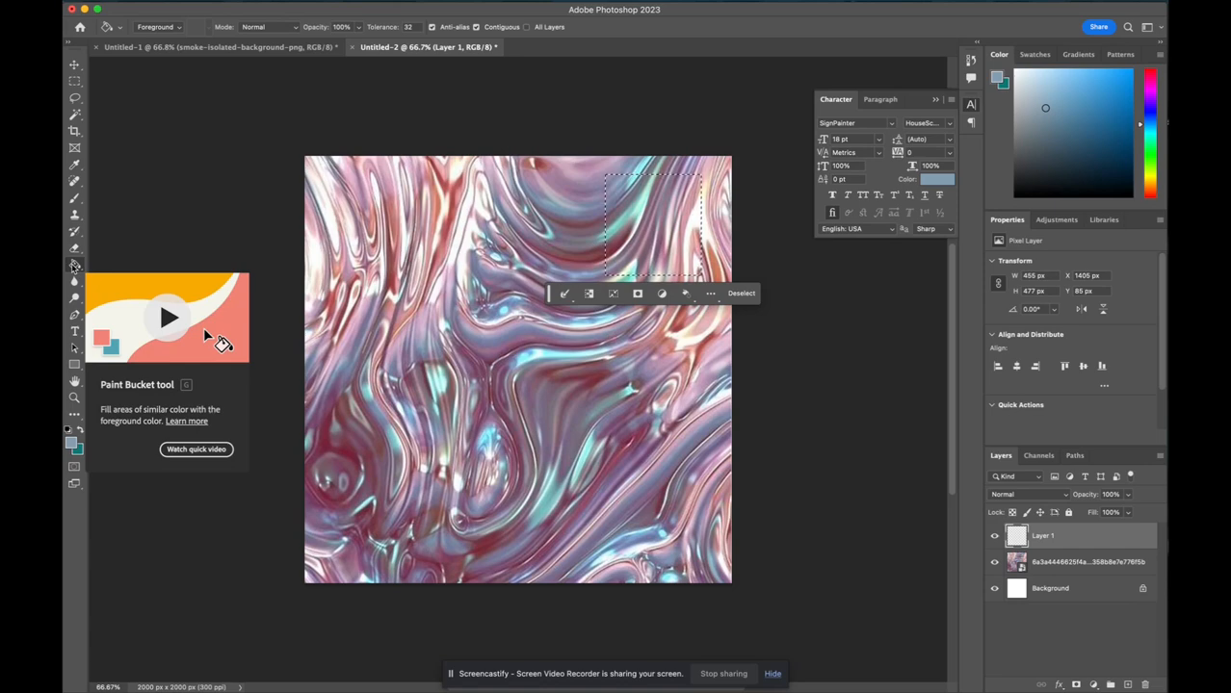
pyautogui.rightClick(75, 266)
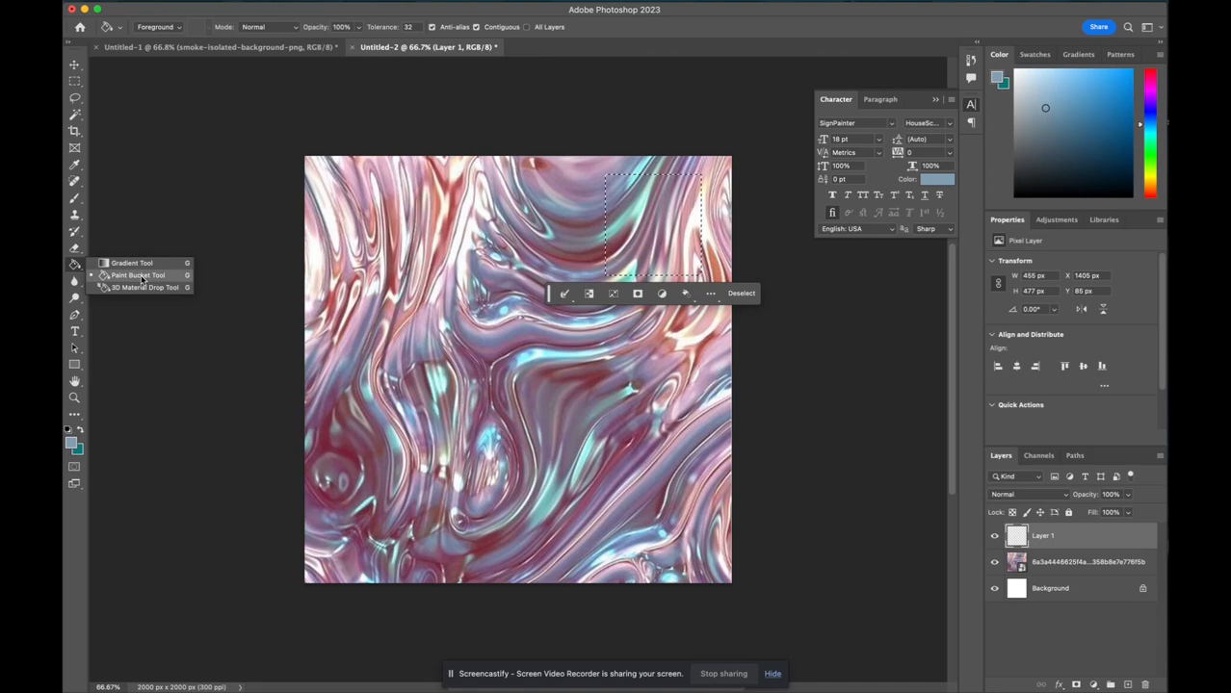
pyautogui.click(173, 280)
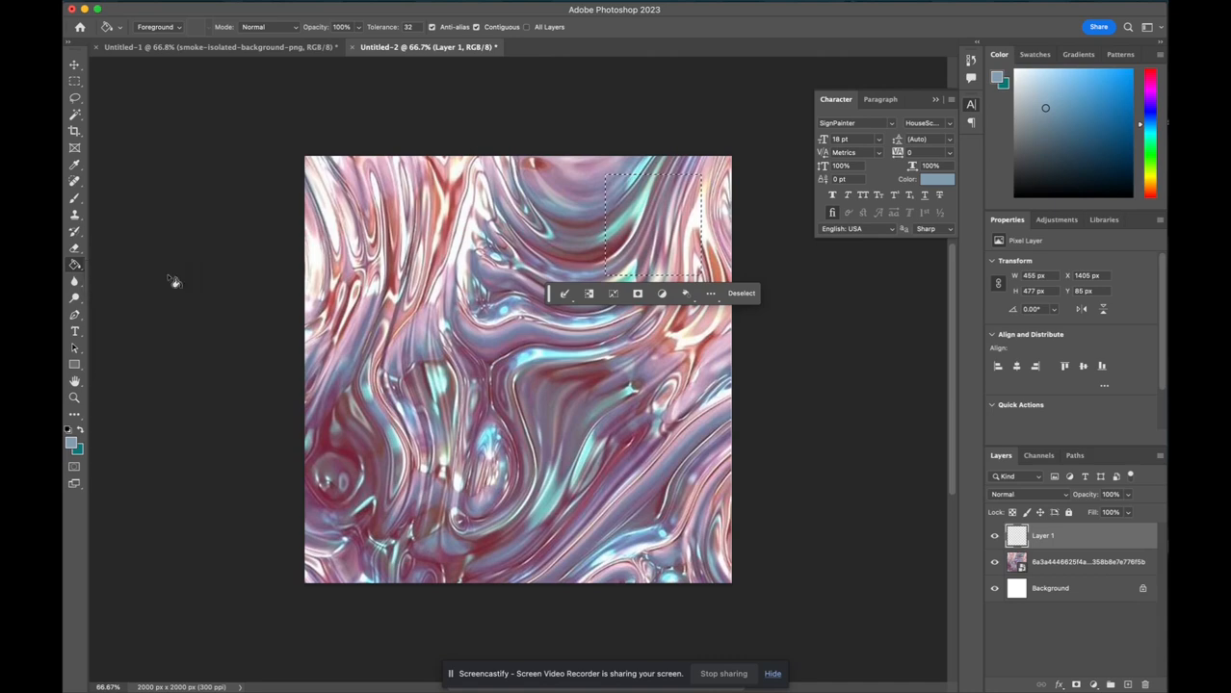
pyautogui.click(674, 221)
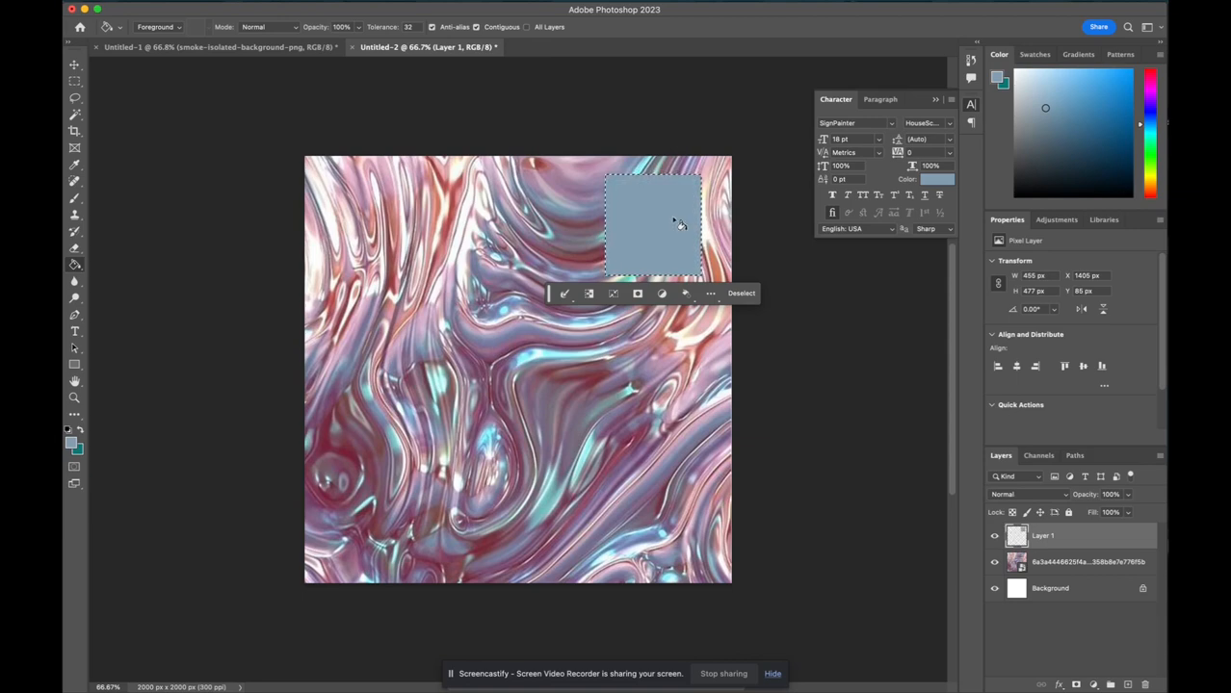
# Sample a near-white highlight from the texture and refill the selected rectangle with that color.
pyautogui.press('i')
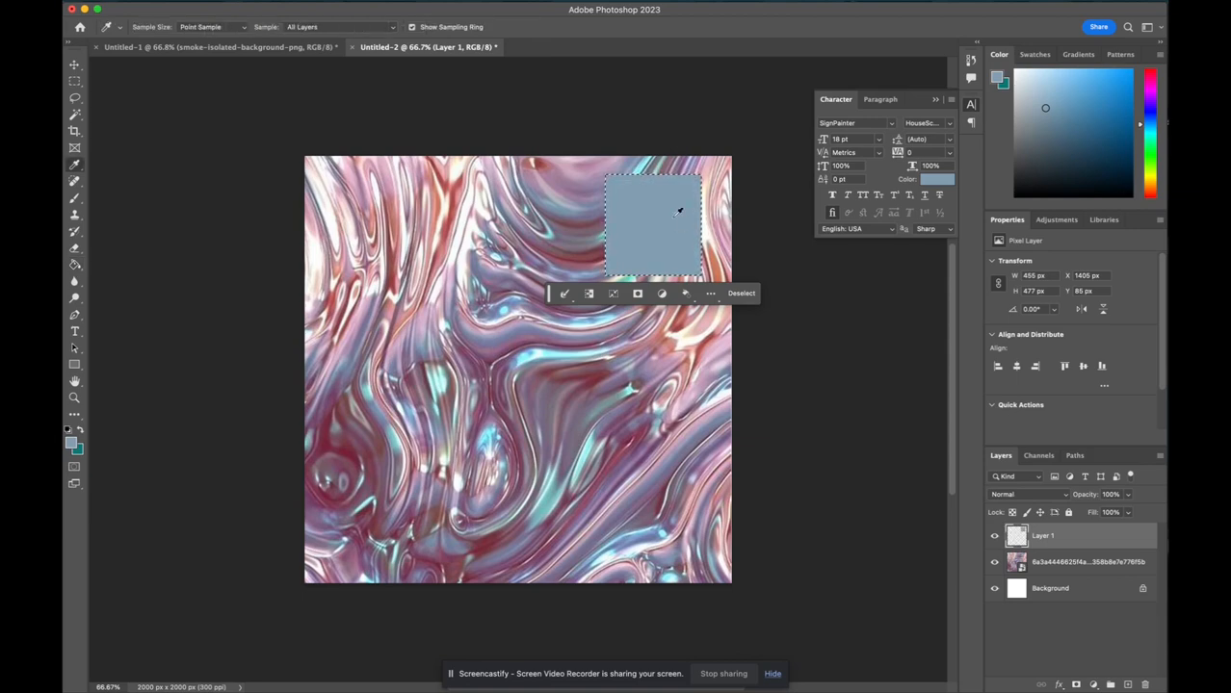
pyautogui.click(485, 198)
pyautogui.press('g')
pyautogui.click(636, 236)
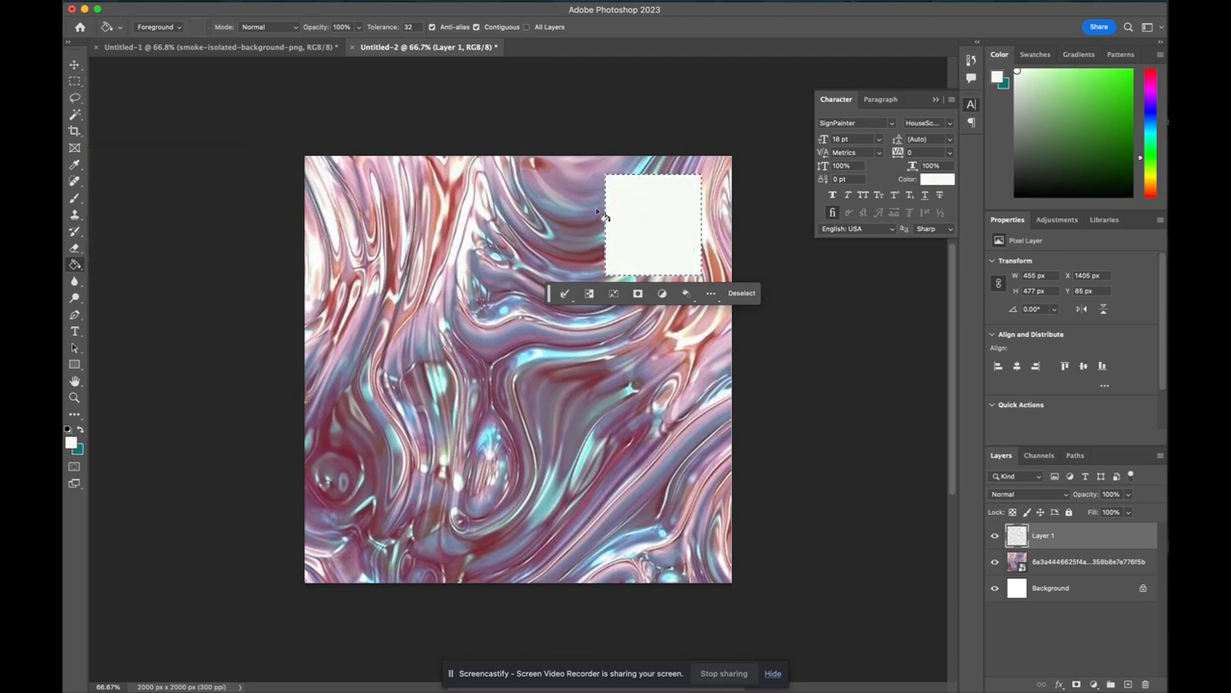
# Move the selection outline just below the white swatch and fill it with a light pink sampled from the upper-left texture.
pyautogui.click(74, 80)
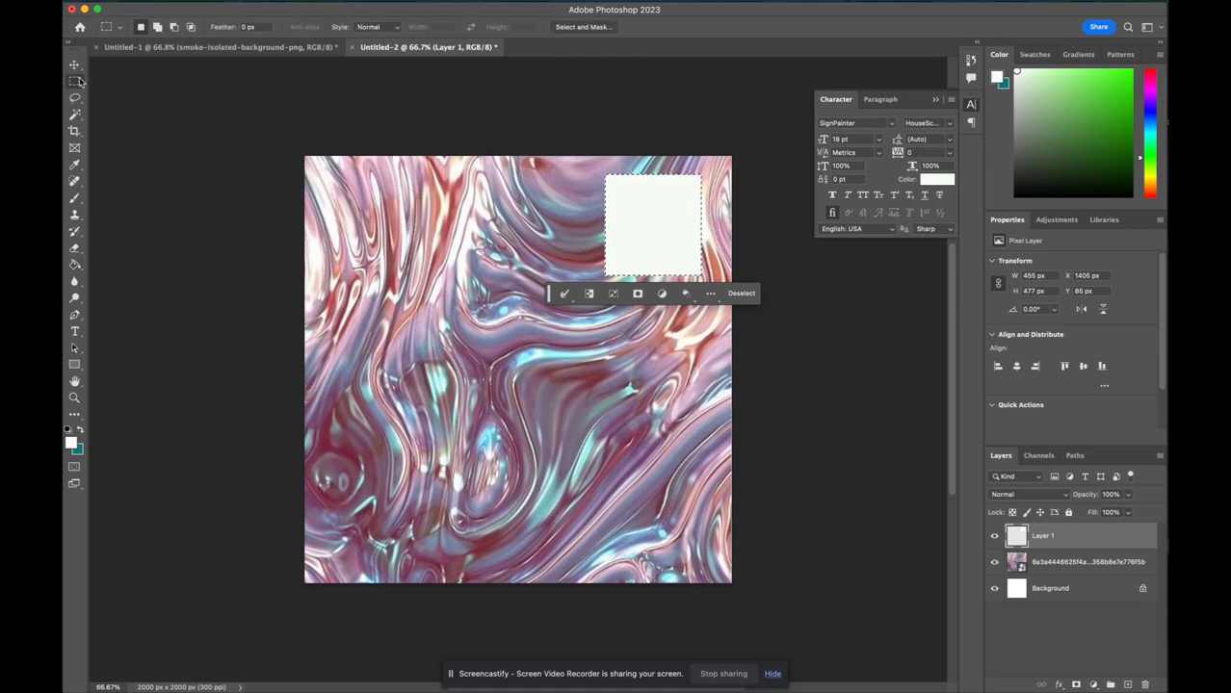
pyautogui.click(667, 217)
pyautogui.moveTo(668, 269); pyautogui.dragTo(671, 335)
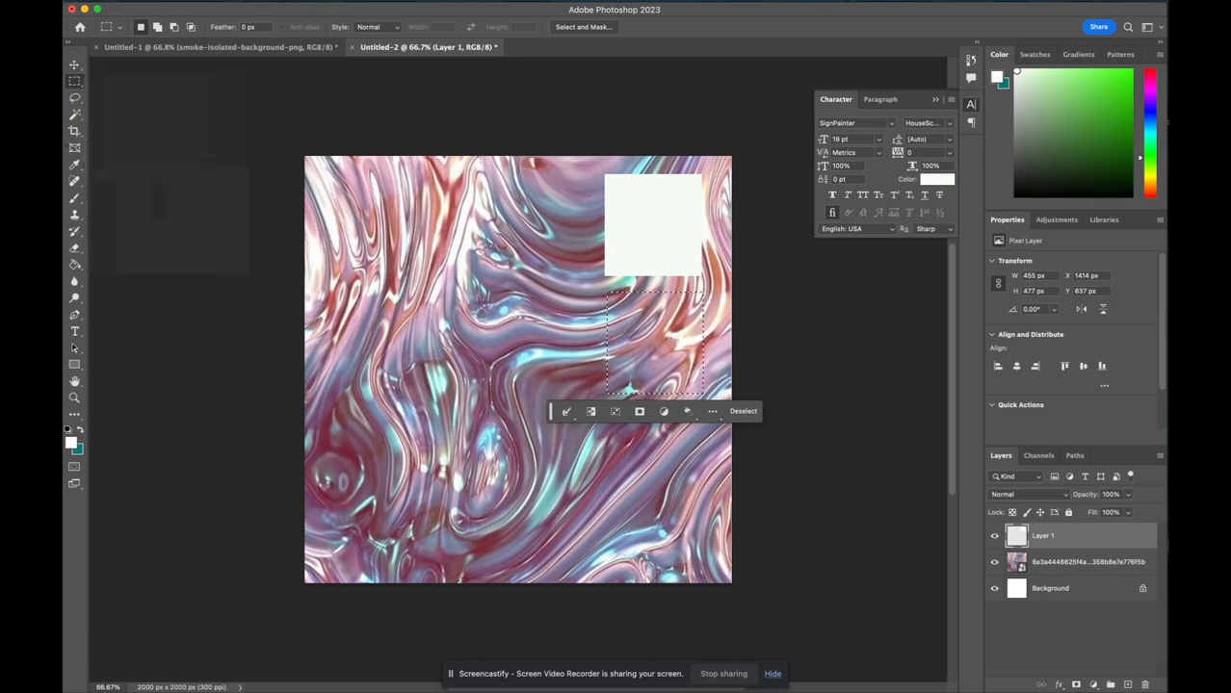
pyautogui.click(75, 198)
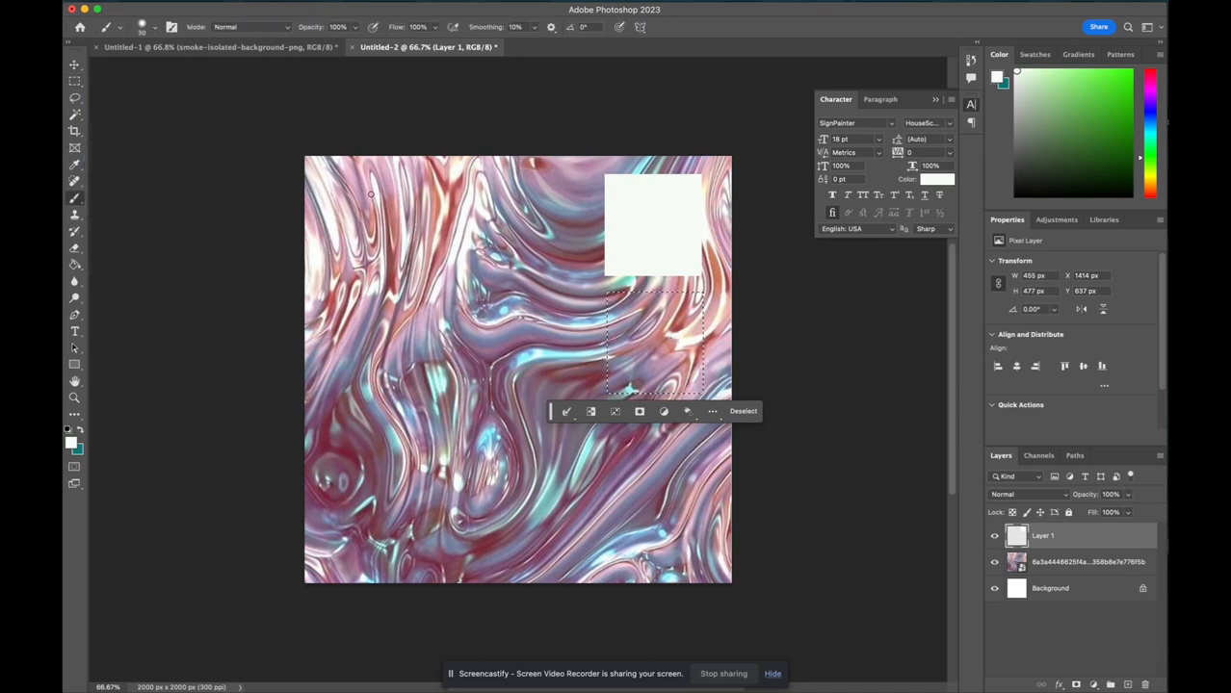
pyautogui.click(75, 165)
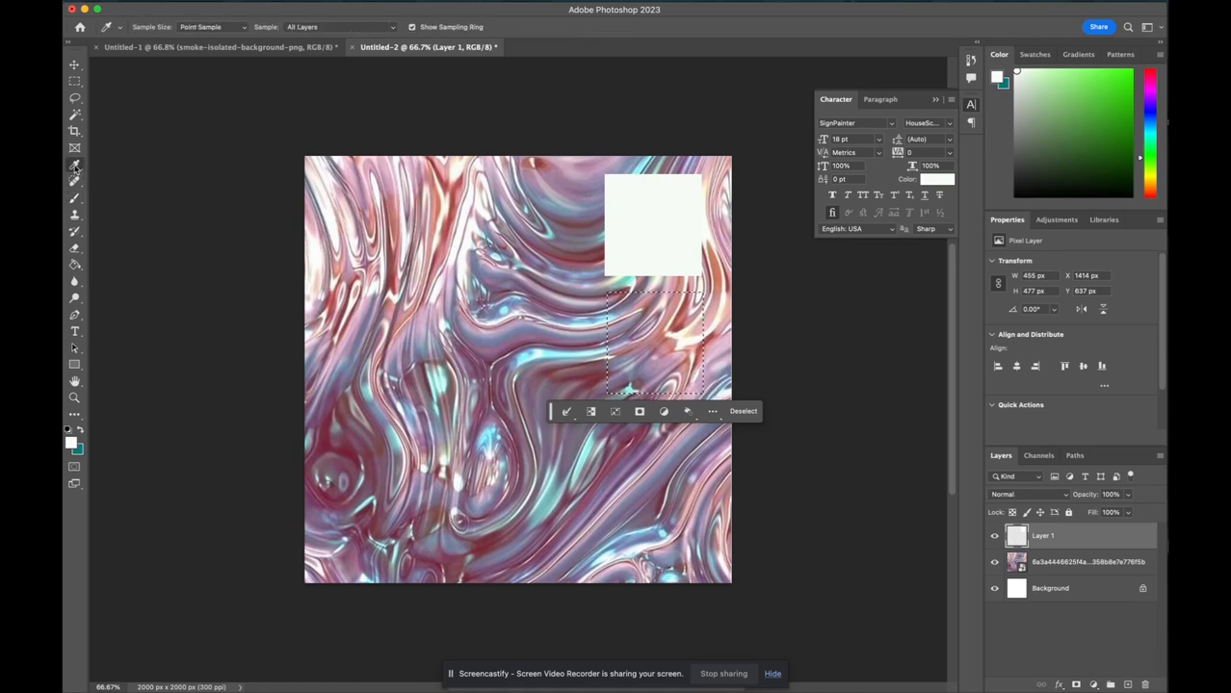
pyautogui.click(395, 182)
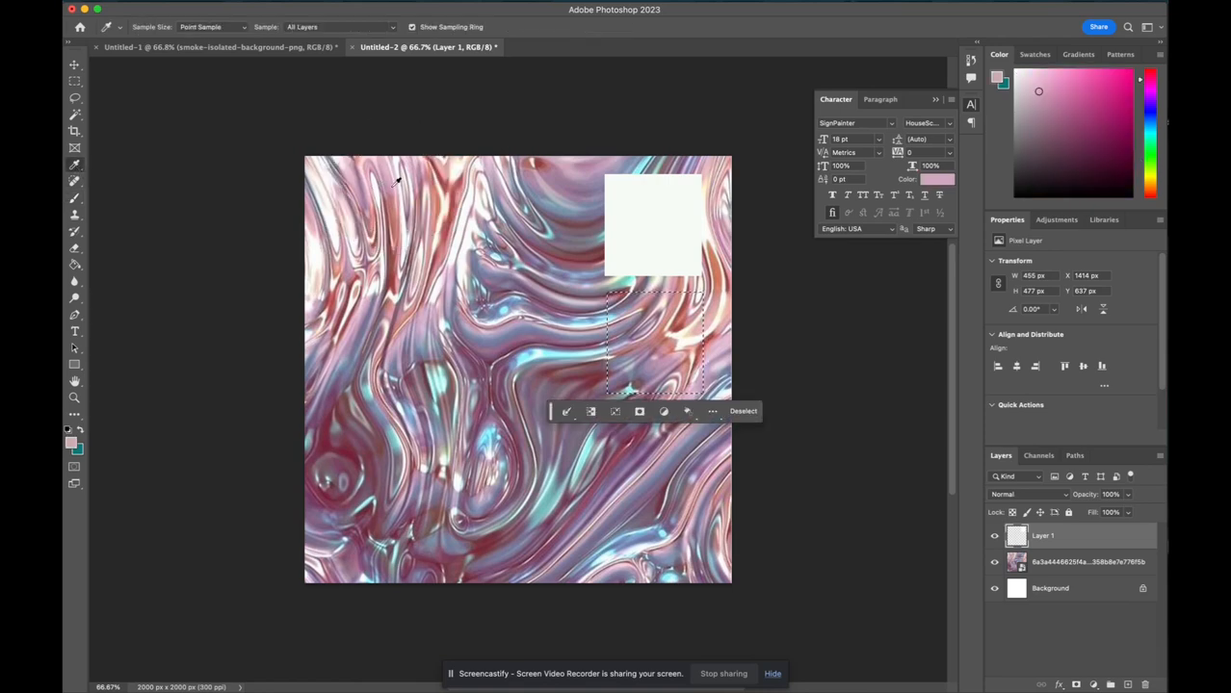
pyautogui.press('g')
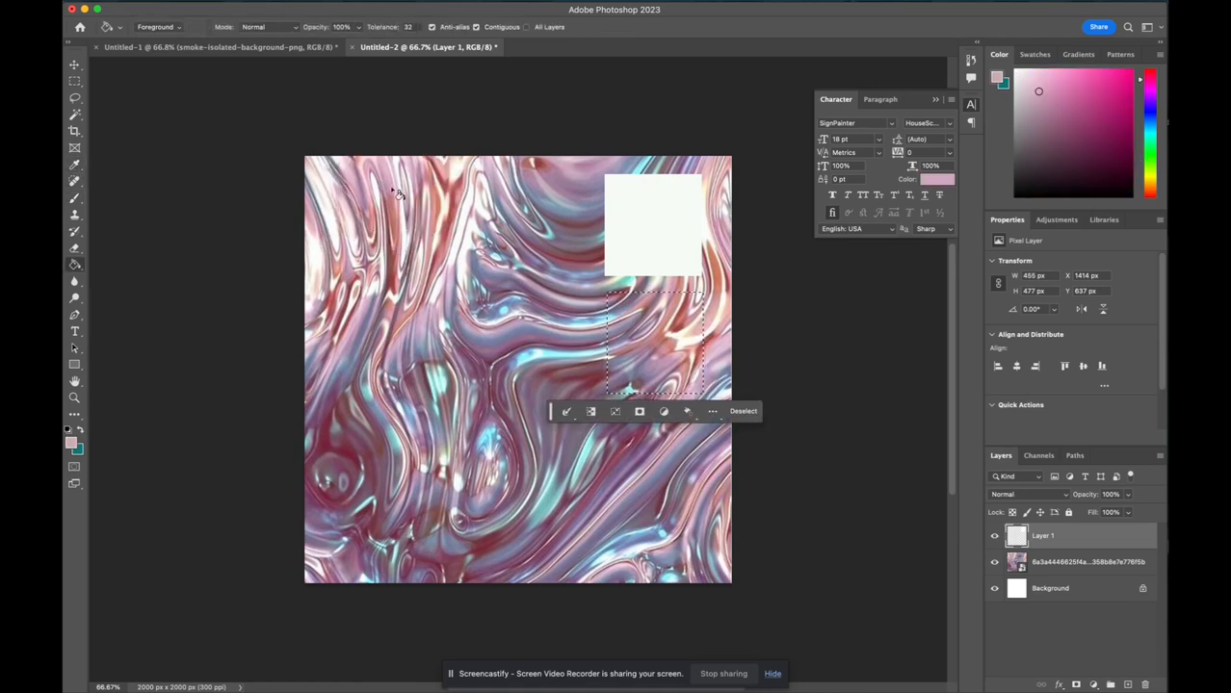
pyautogui.click(651, 336)
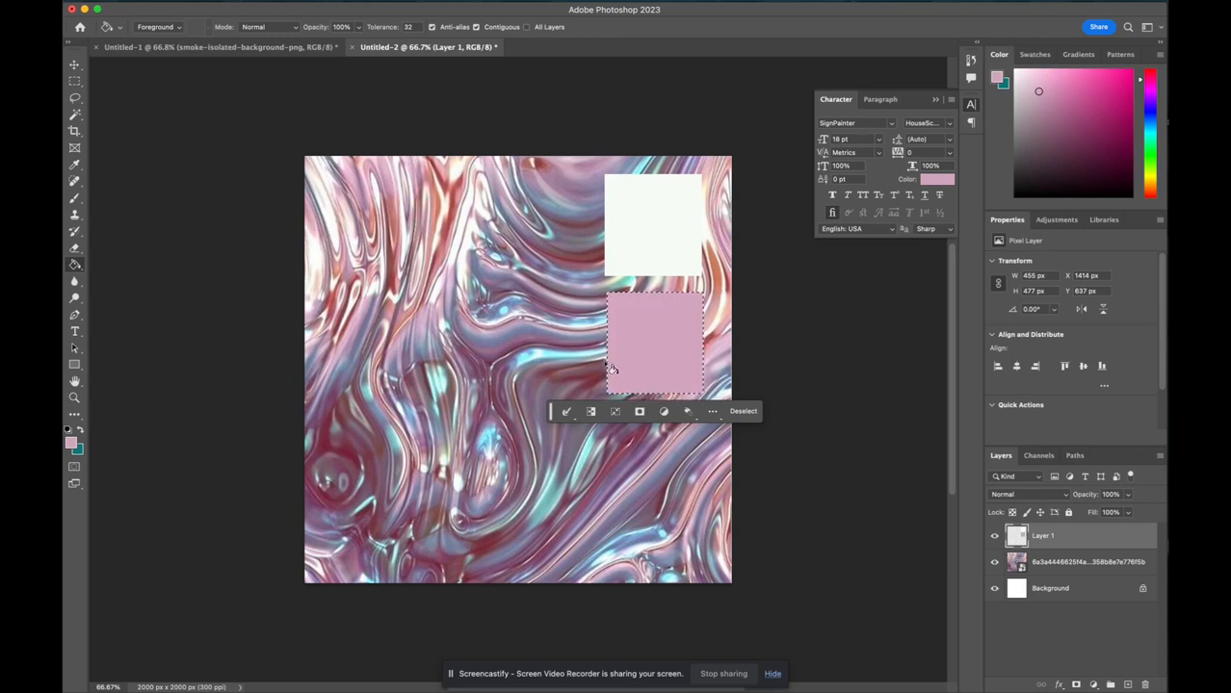
# Move the selection outline just below the pink swatch and fill it with a light cyan sampled from the texture.
pyautogui.click(74, 80)
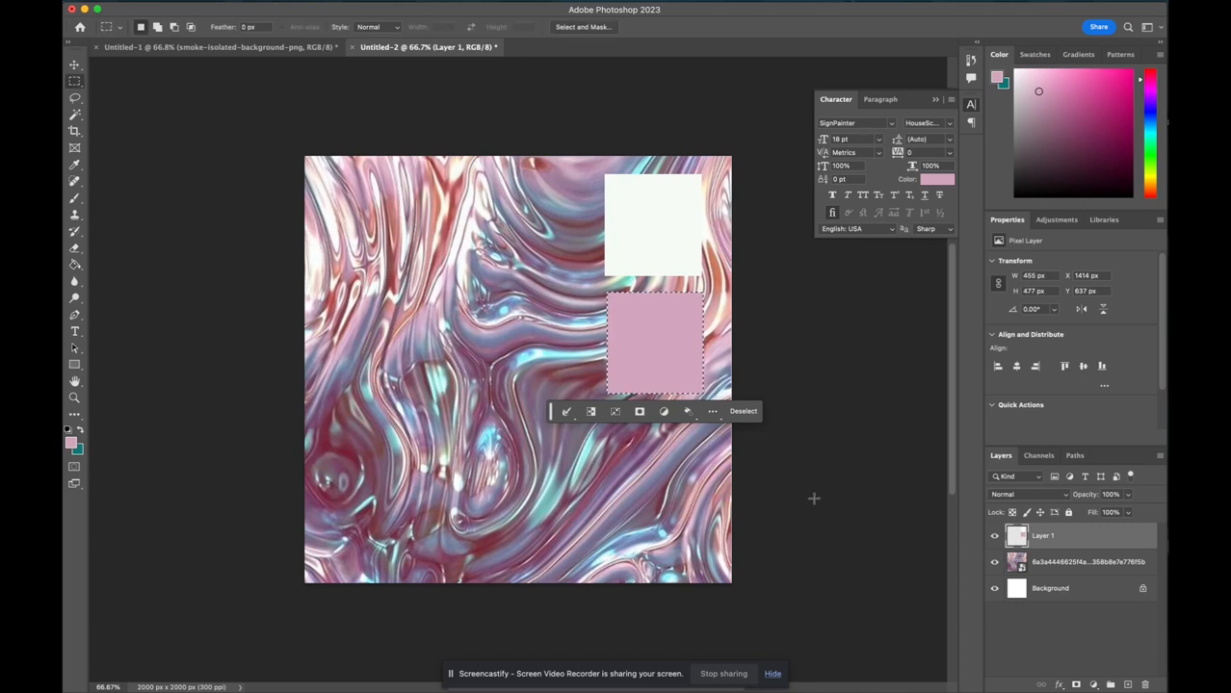
pyautogui.moveTo(665, 337); pyautogui.dragTo(664, 449)
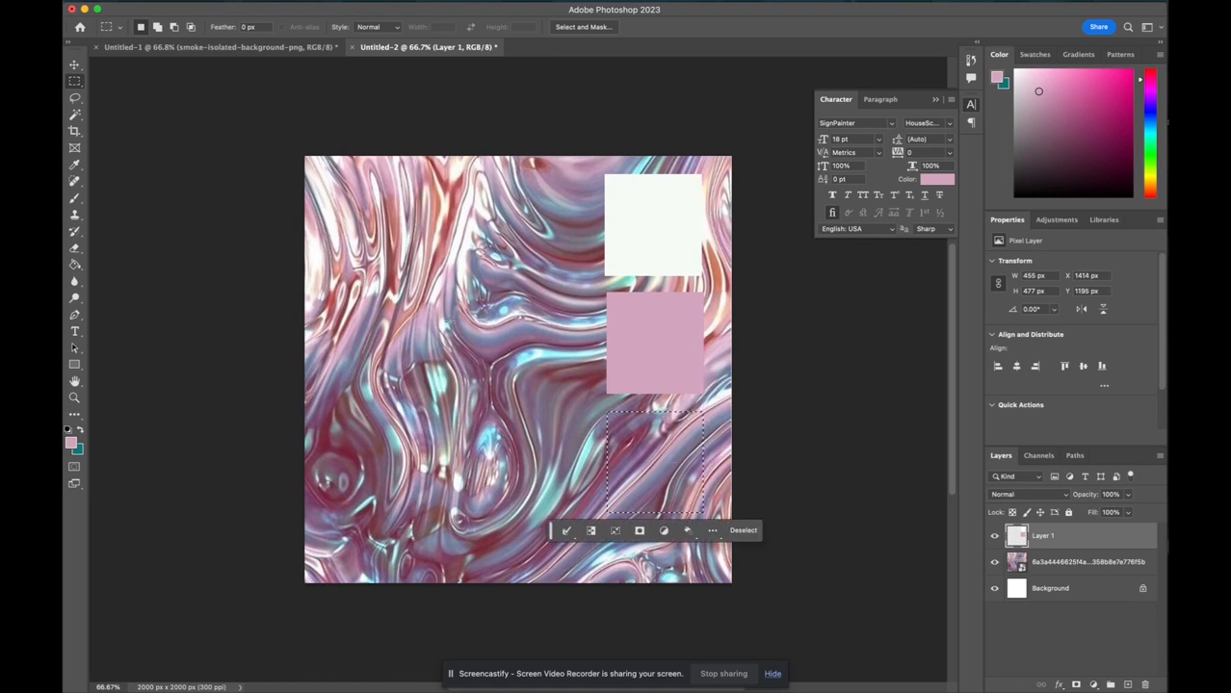
pyautogui.press('i')
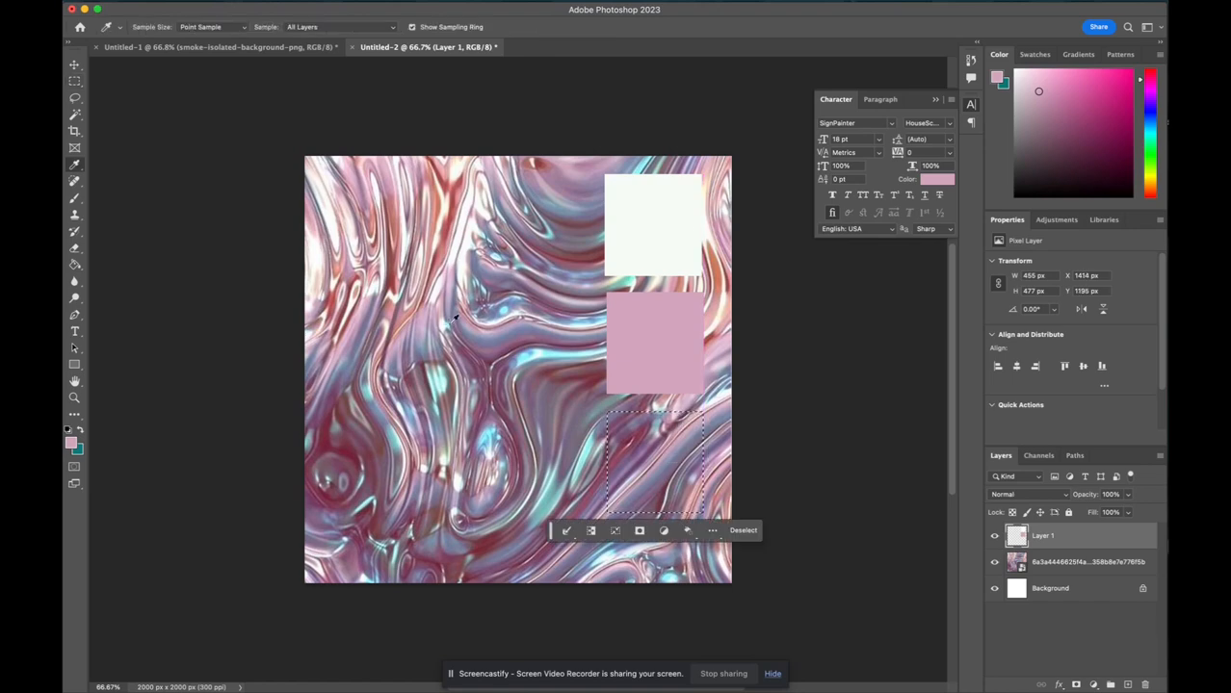
pyautogui.click(508, 304)
pyautogui.press('b')
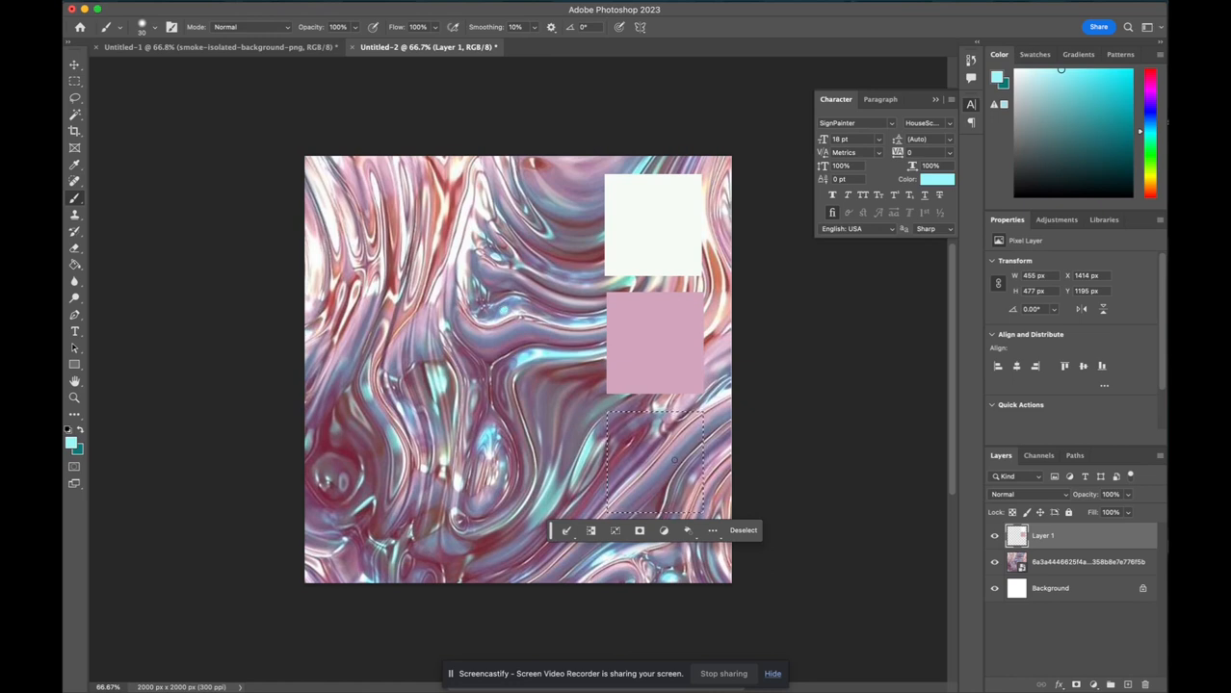
pyautogui.press('g')
pyautogui.click(640, 462)
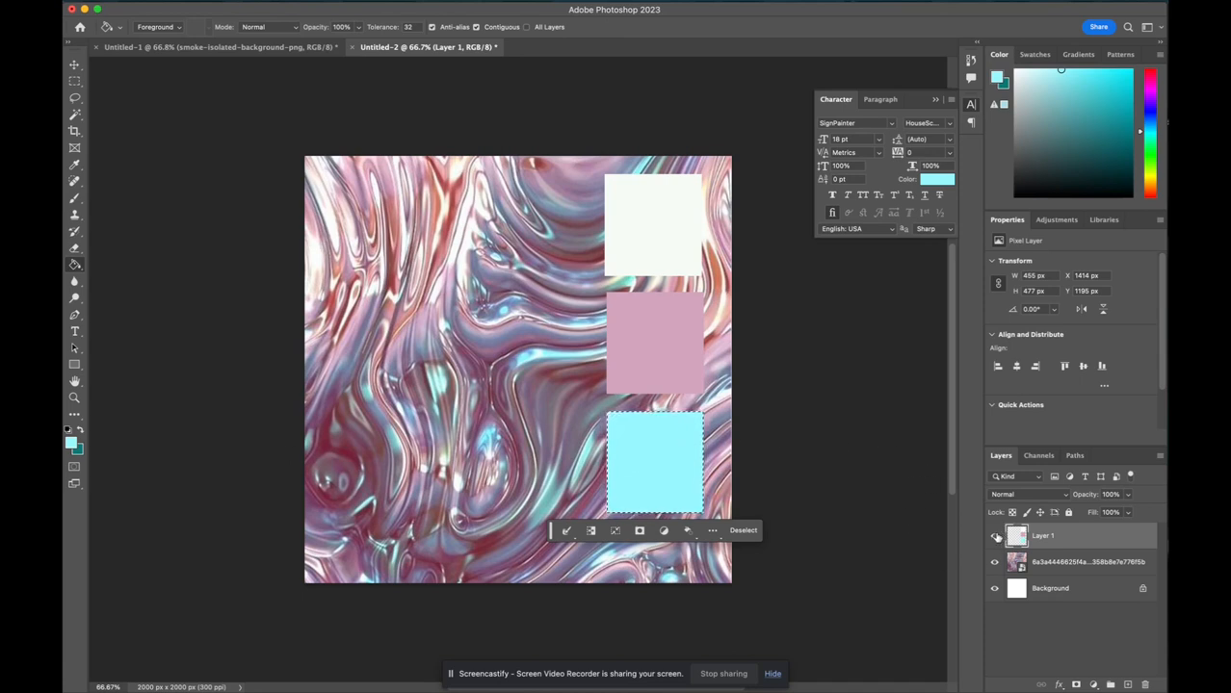
# Hide Layer 1 and make an elliptical selection about 324 x 321 px near the canvas's upper-left corner.
pyautogui.click(996, 537)
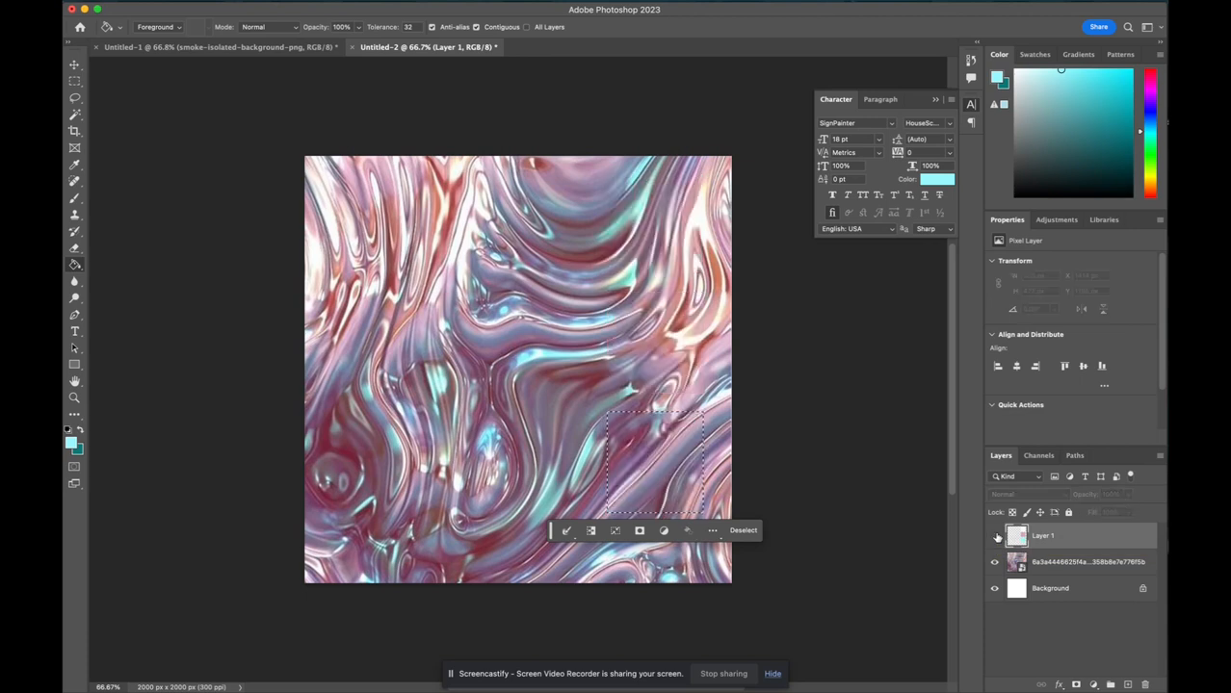
pyautogui.moveTo(74, 81); pyautogui.dragTo(98, 88)
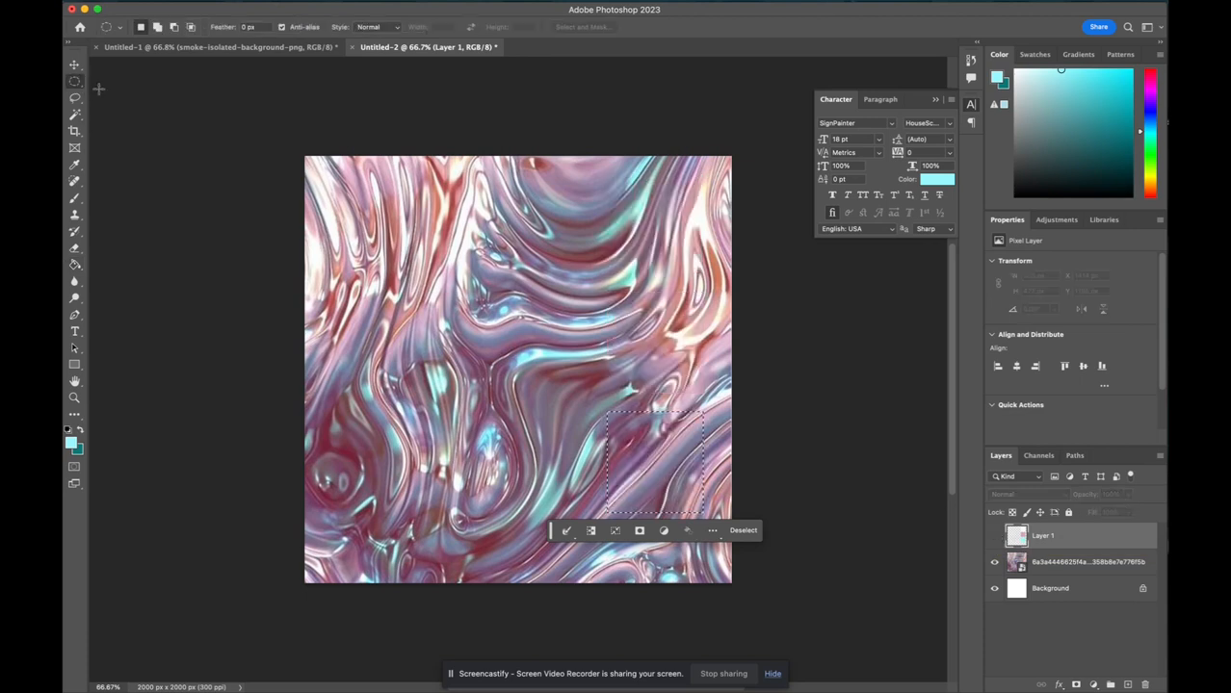
pyautogui.moveTo(337, 174); pyautogui.dragTo(406, 241)
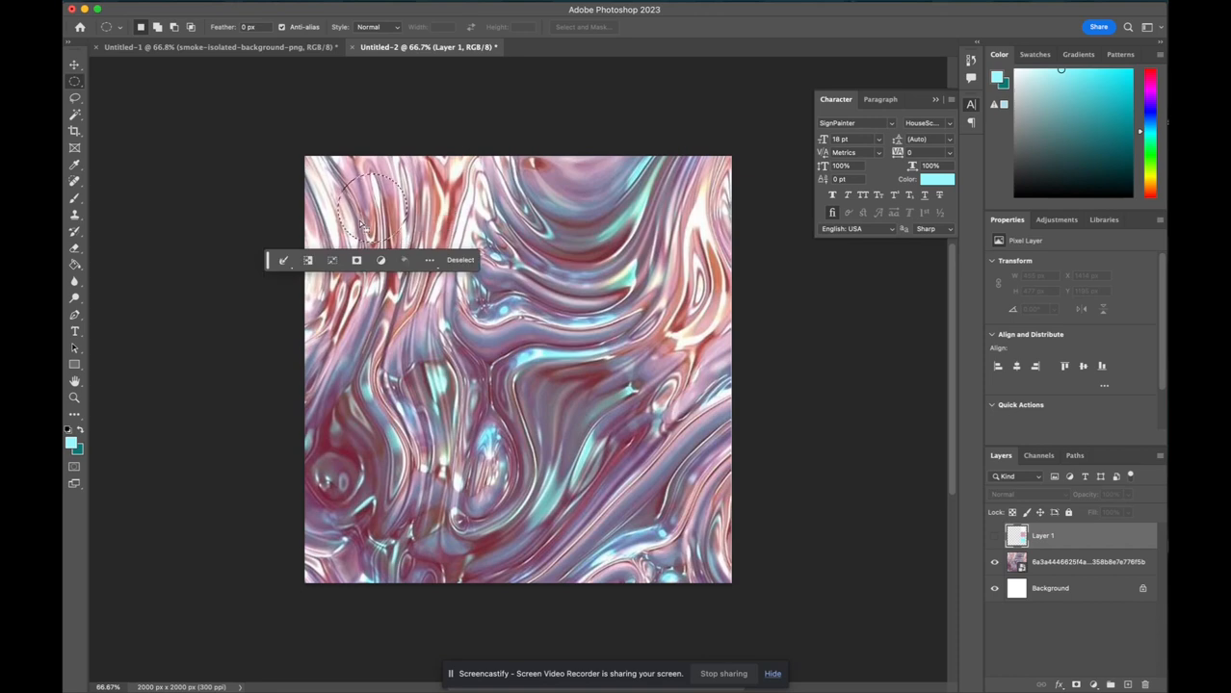
# Sample a coral pink from the texture and fill the circular selection with it on a new layer.
pyautogui.press('i')
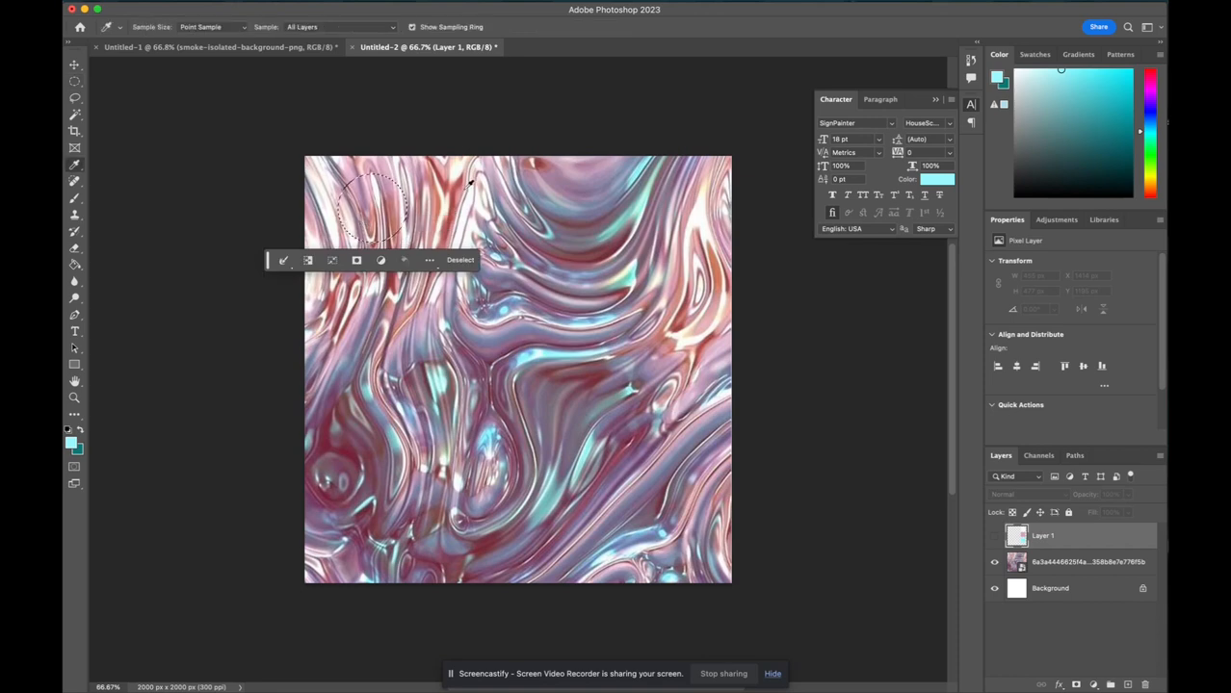
pyautogui.click(345, 202)
pyautogui.press('g')
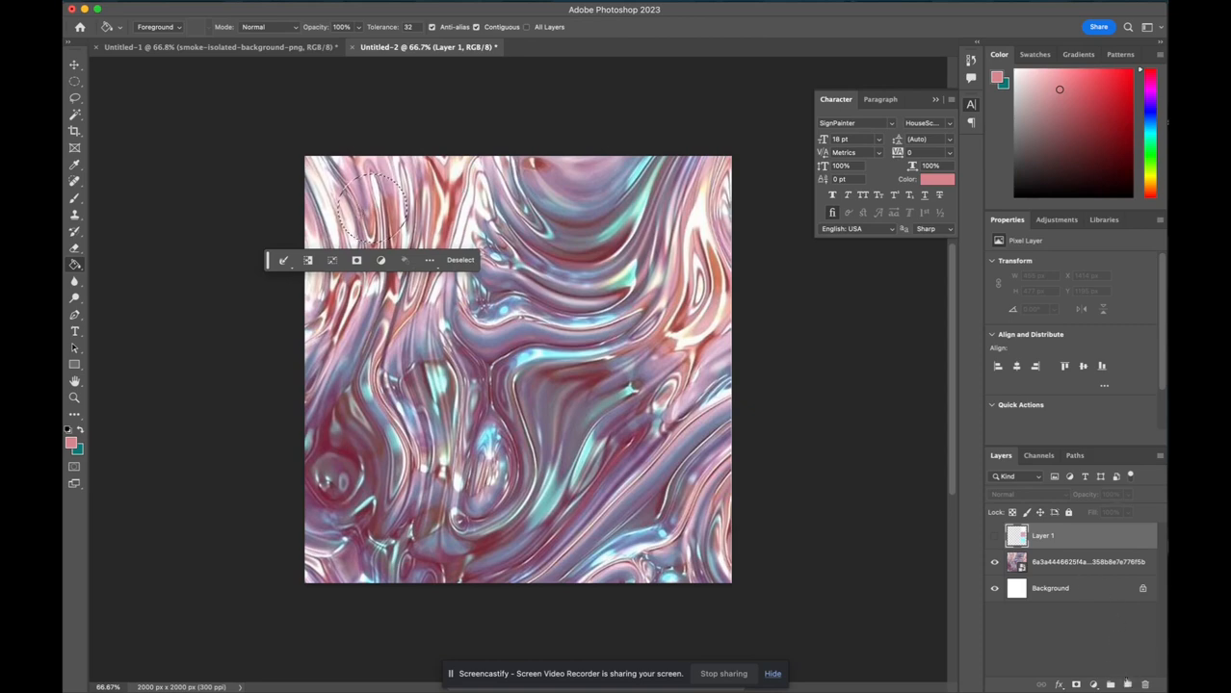
pyautogui.click(1127, 685)
pyautogui.click(366, 191)
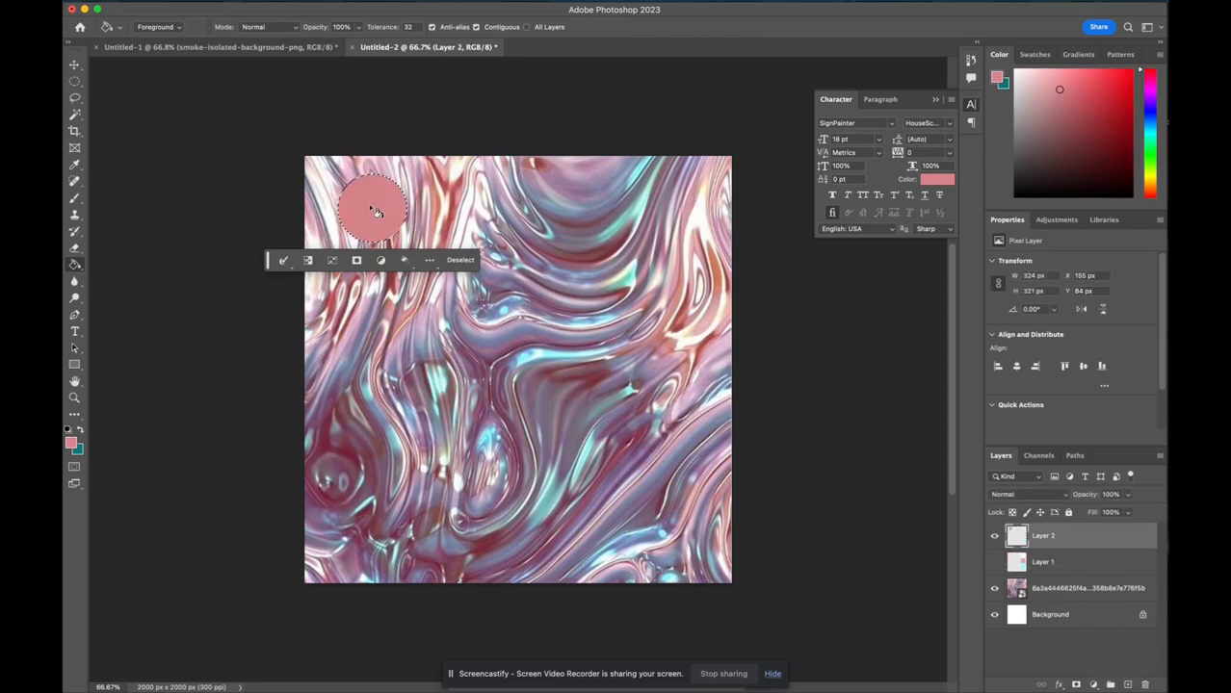
# Move the selection outline below the coral circle, then replace it with a curved freehand lasso selection about 392 x 728 px at the canvas's upper right.
pyautogui.press('m')
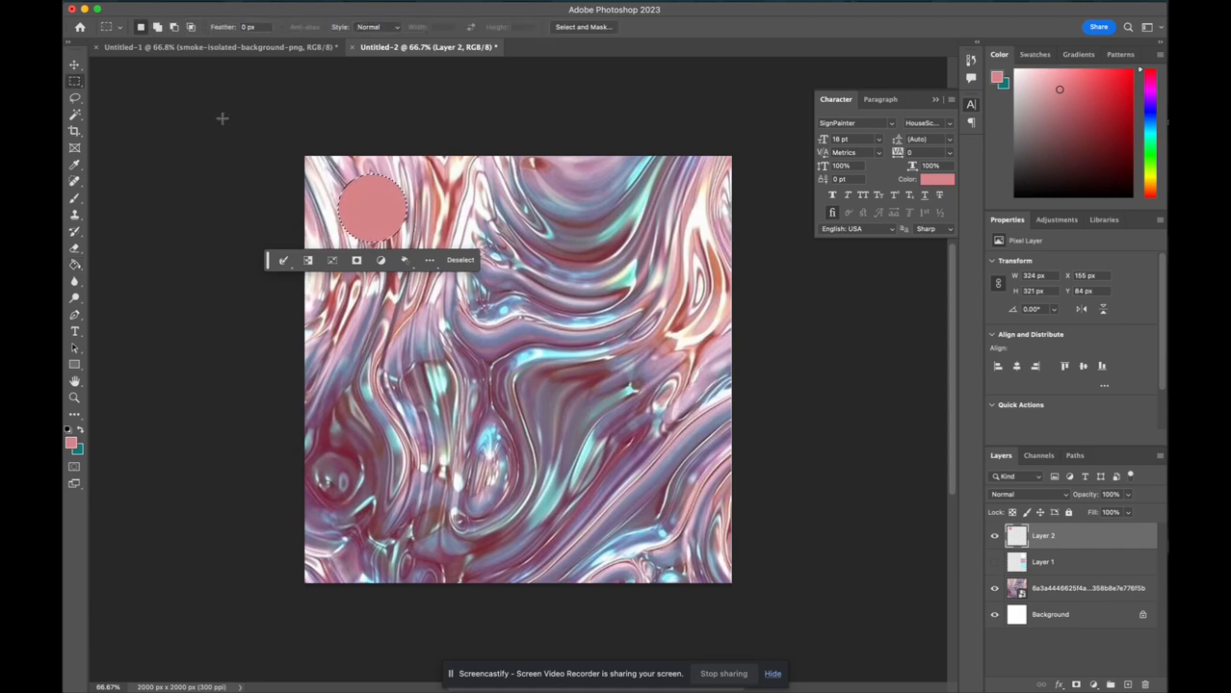
pyautogui.moveTo(369, 199); pyautogui.dragTo(373, 280)
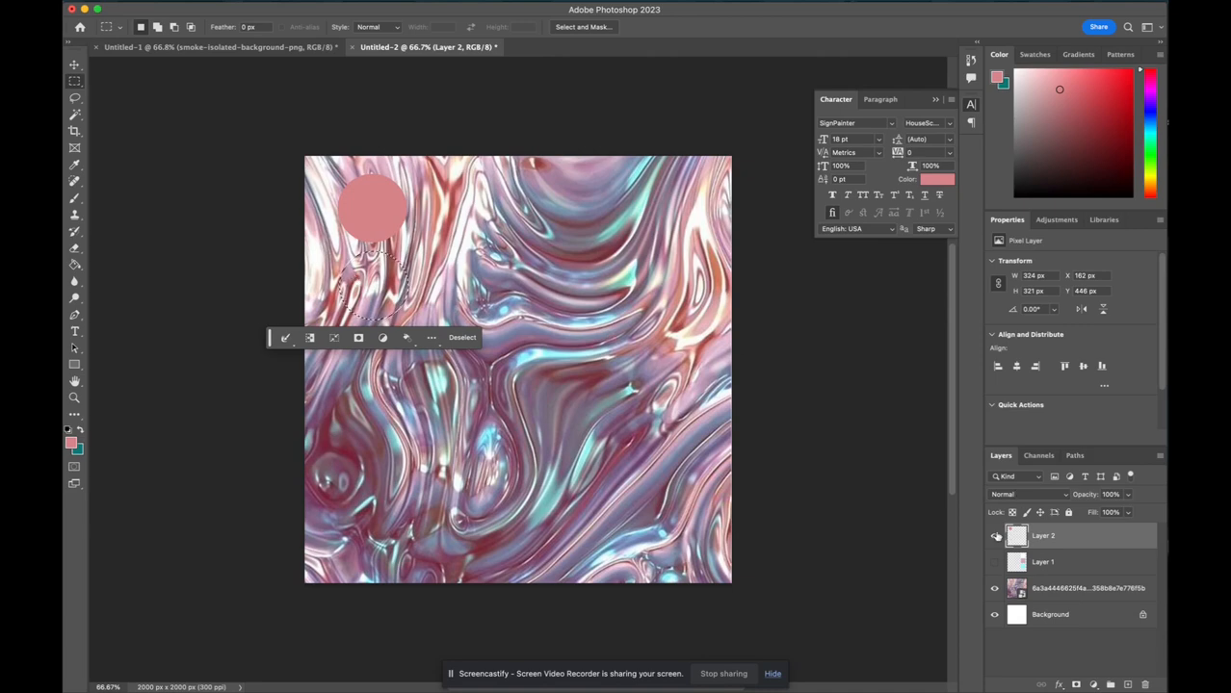
pyautogui.click(75, 99)
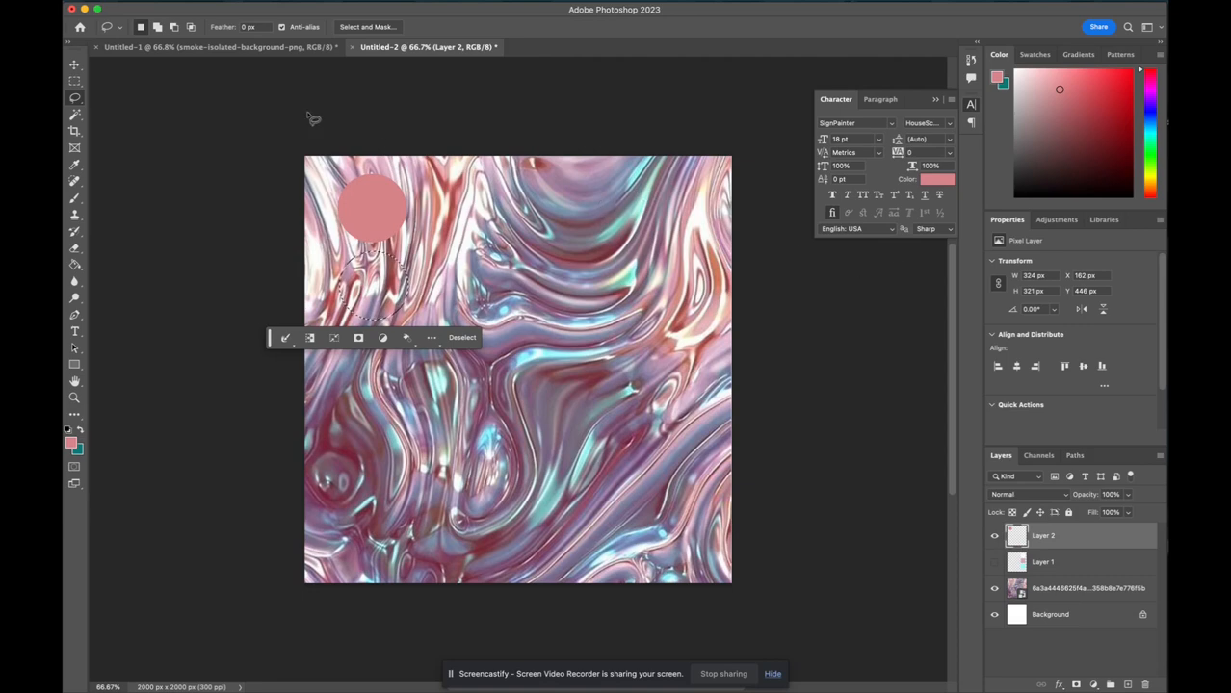
pyautogui.click(686, 191)
pyautogui.moveTo(641, 156)
pyautogui.mouseDown()
pyautogui.moveTo(618, 183)
pyautogui.moveTo(680, 316)
pyautogui.moveTo(682, 276)
pyautogui.moveTo(651, 243)
pyautogui.moveTo(641, 165)
pyautogui.mouseUp()
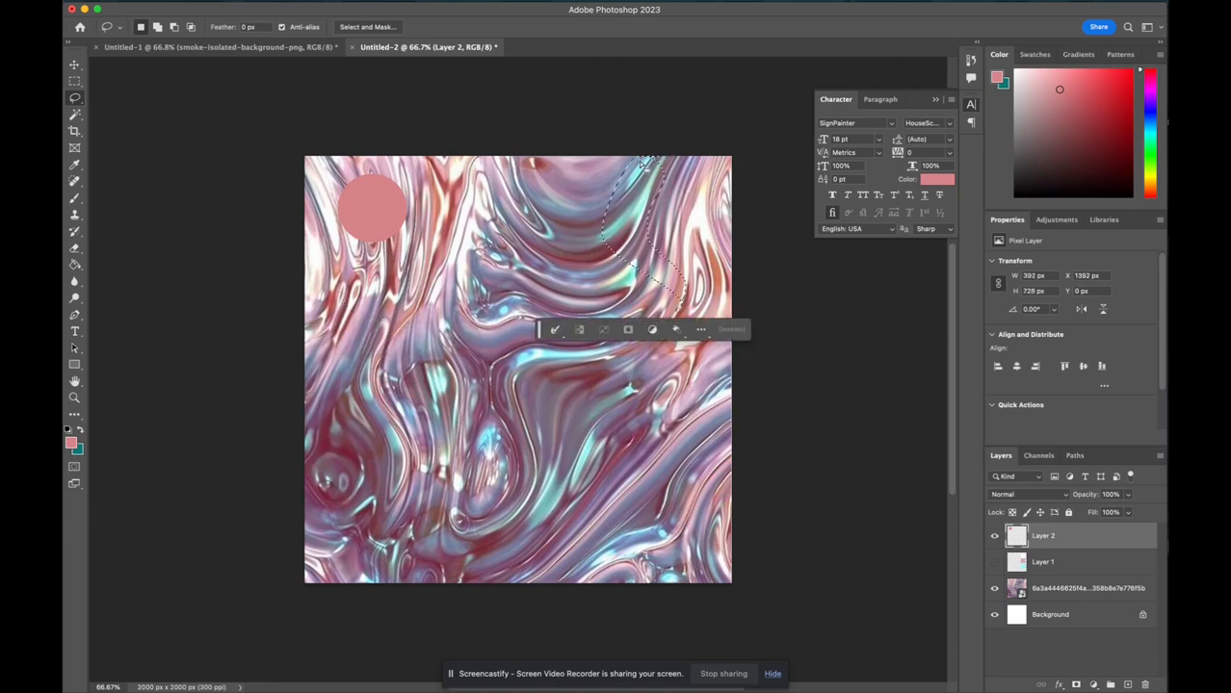
# Fill the freehand selection with a mint green sampled from inside it, and shift the selection outline to the left of the filled shape.
pyautogui.press('i')
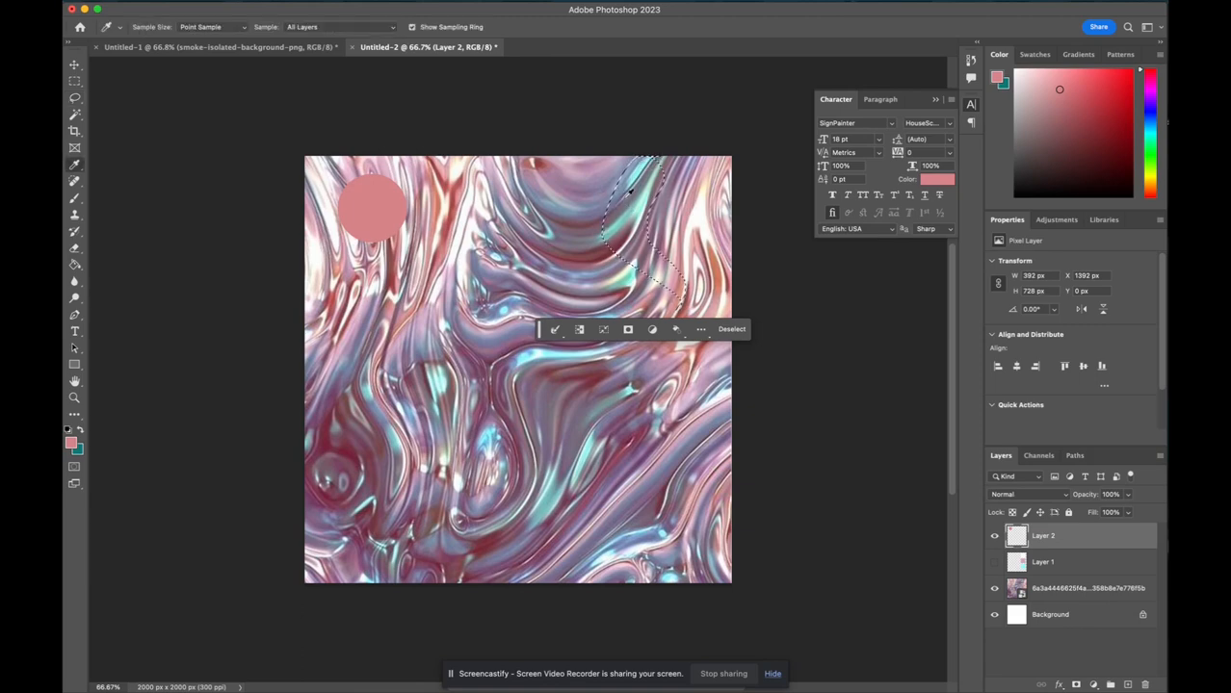
pyautogui.click(642, 204)
pyautogui.press('g')
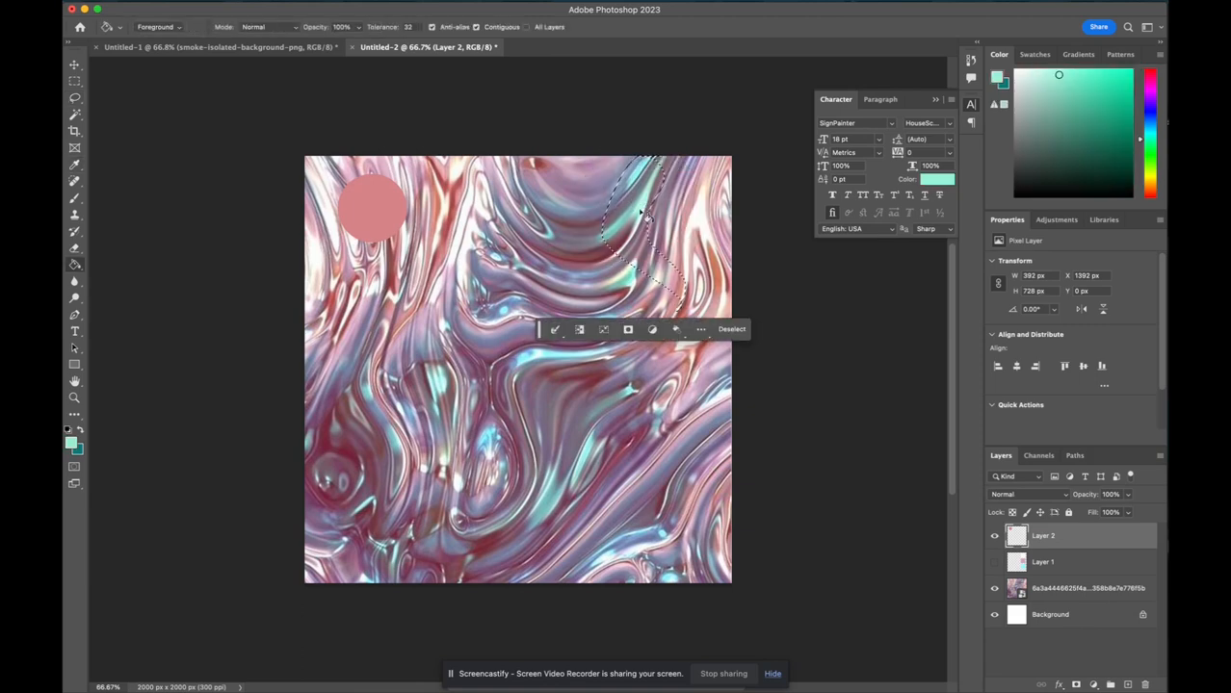
pyautogui.click(641, 214)
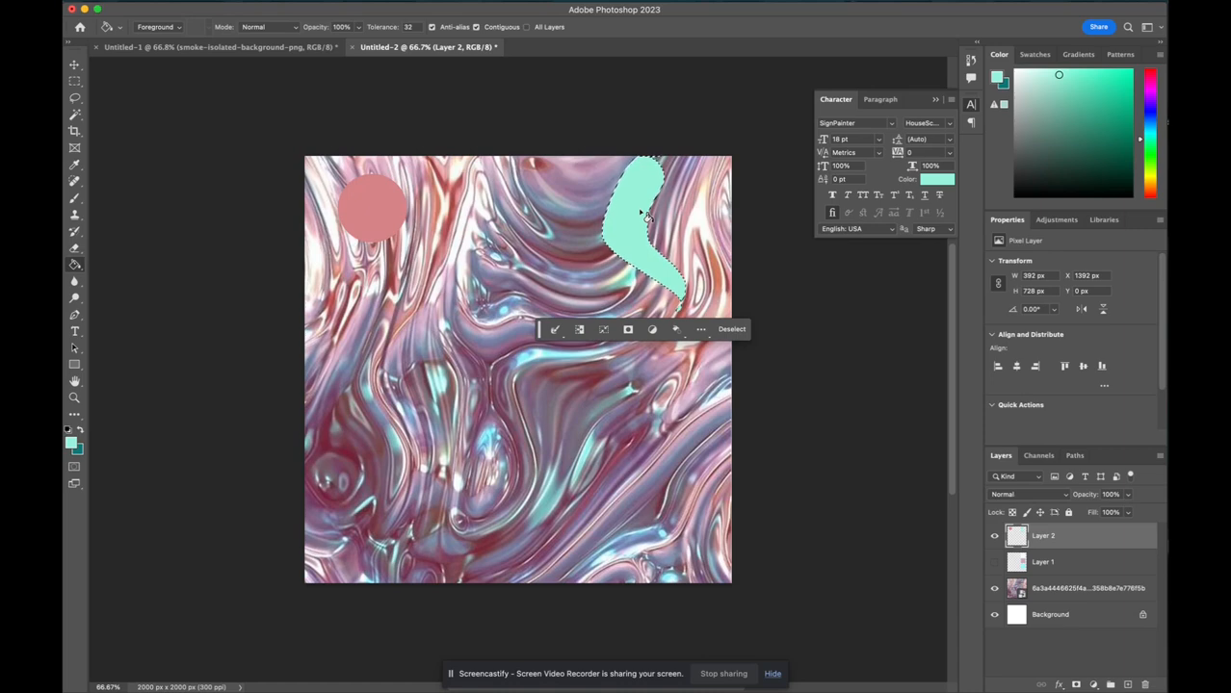
pyautogui.press('l')
pyautogui.moveTo(643, 214)
pyautogui.mouseDown()
pyautogui.moveTo(581, 276)
pyautogui.moveTo(570, 257)
pyautogui.mouseUp()
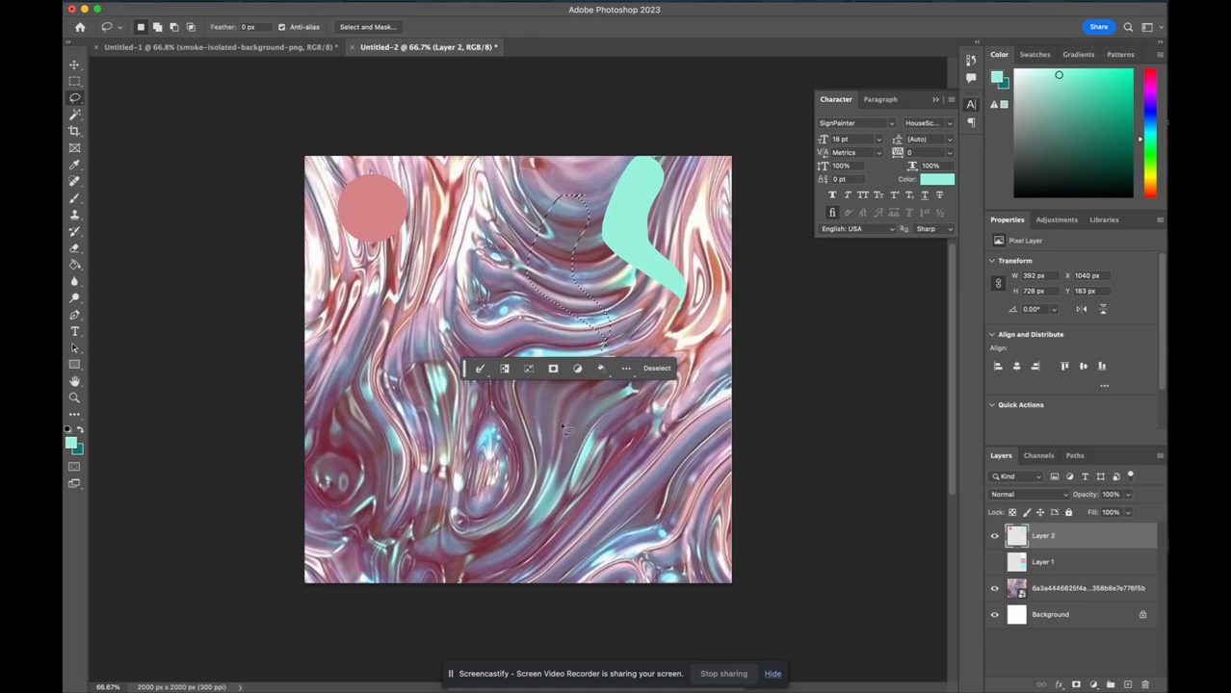
# Try a saturated blue and a vivid crimson as the foreground color.
pyautogui.click(1151, 118)
pyautogui.click(1130, 73)
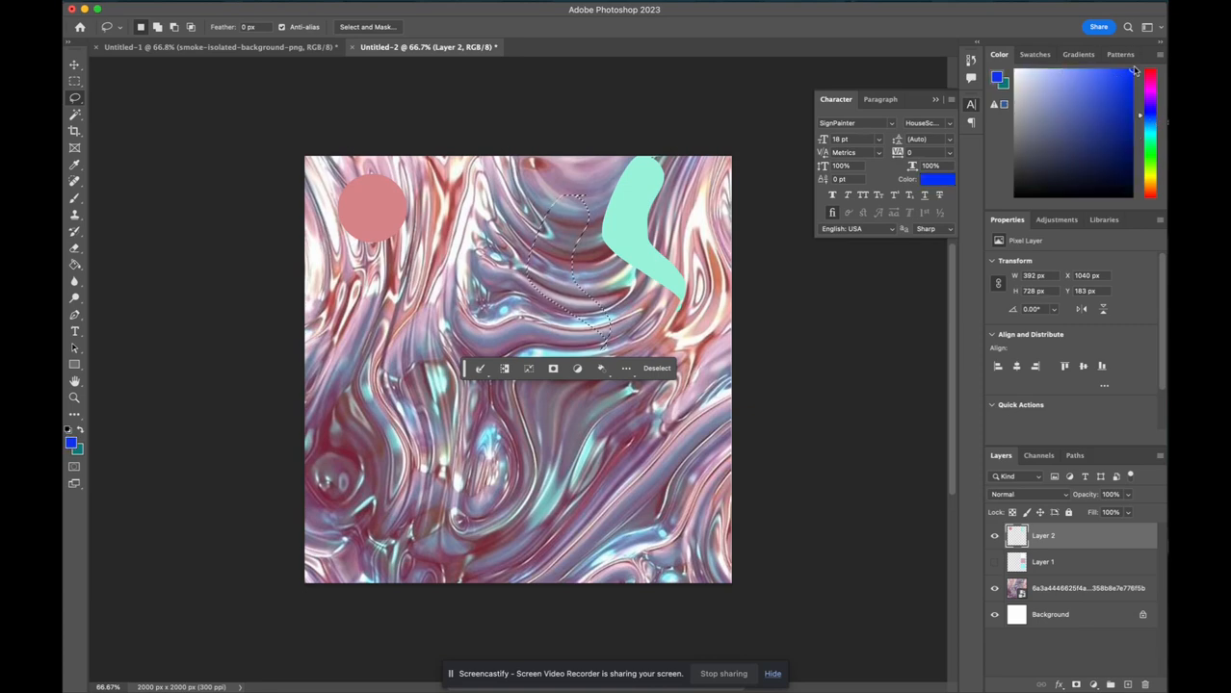
pyautogui.click(1152, 94)
pyautogui.click(1152, 78)
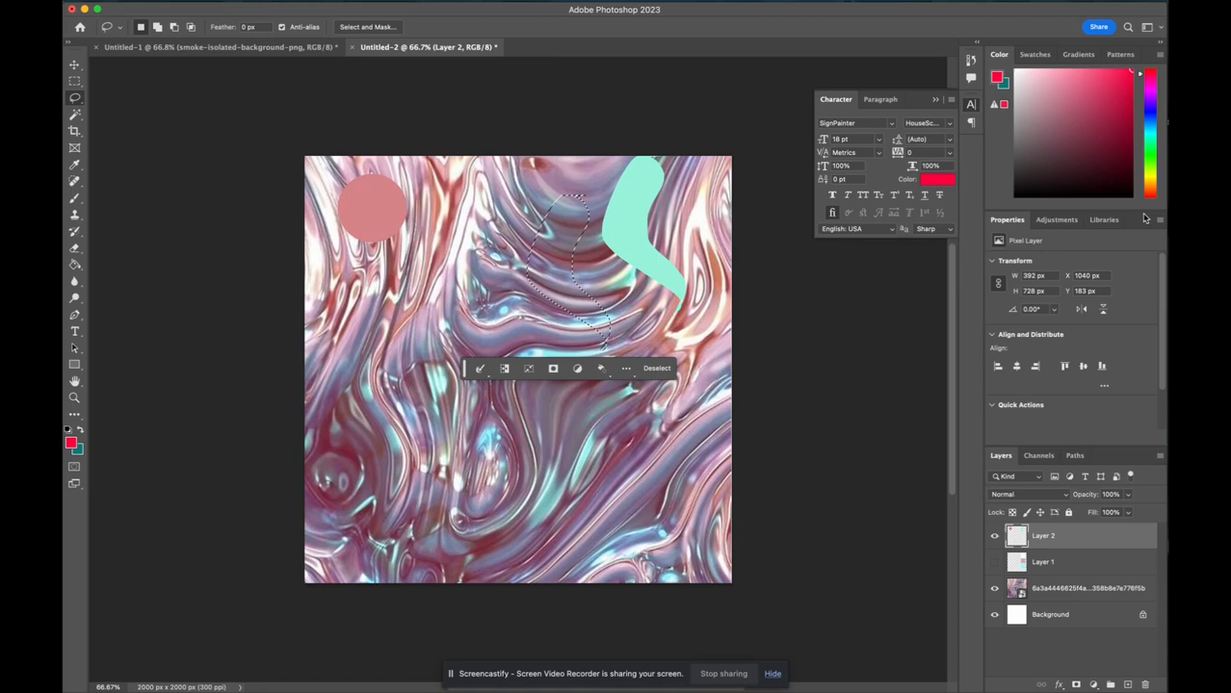
# Sample various greys, whites, corals and blues from the texture with the Eyedropper, ending on a pale pink near the upper-right edge.
pyautogui.press('i')
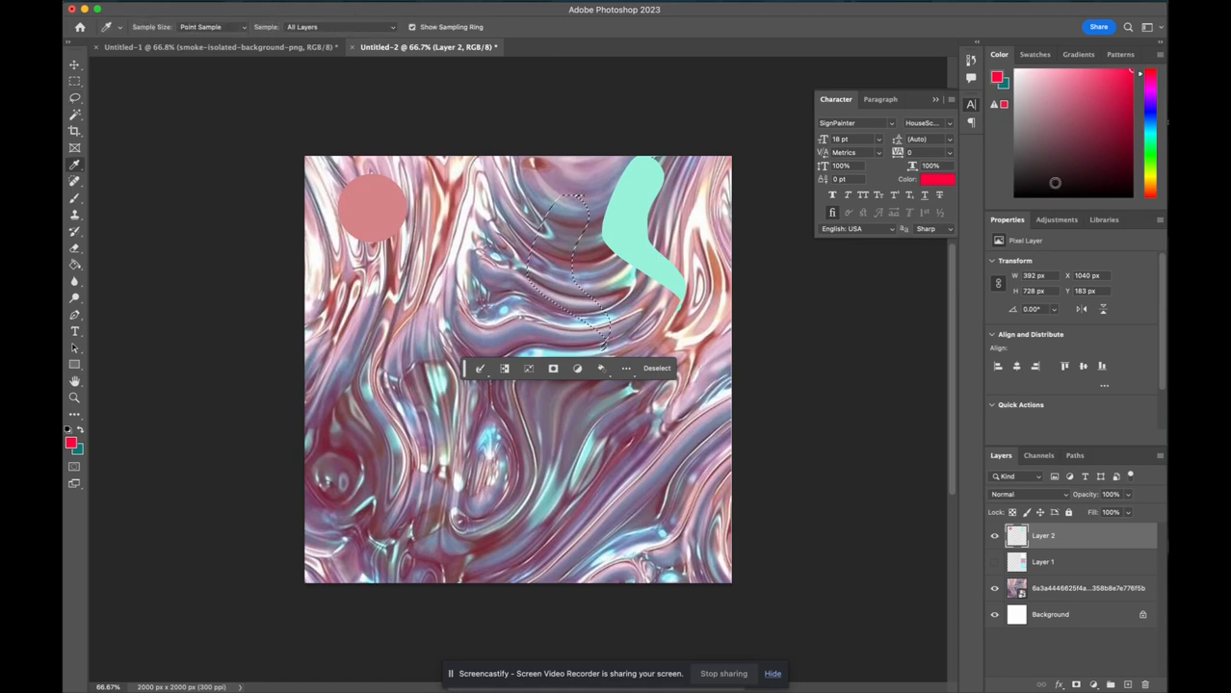
pyautogui.click(465, 234)
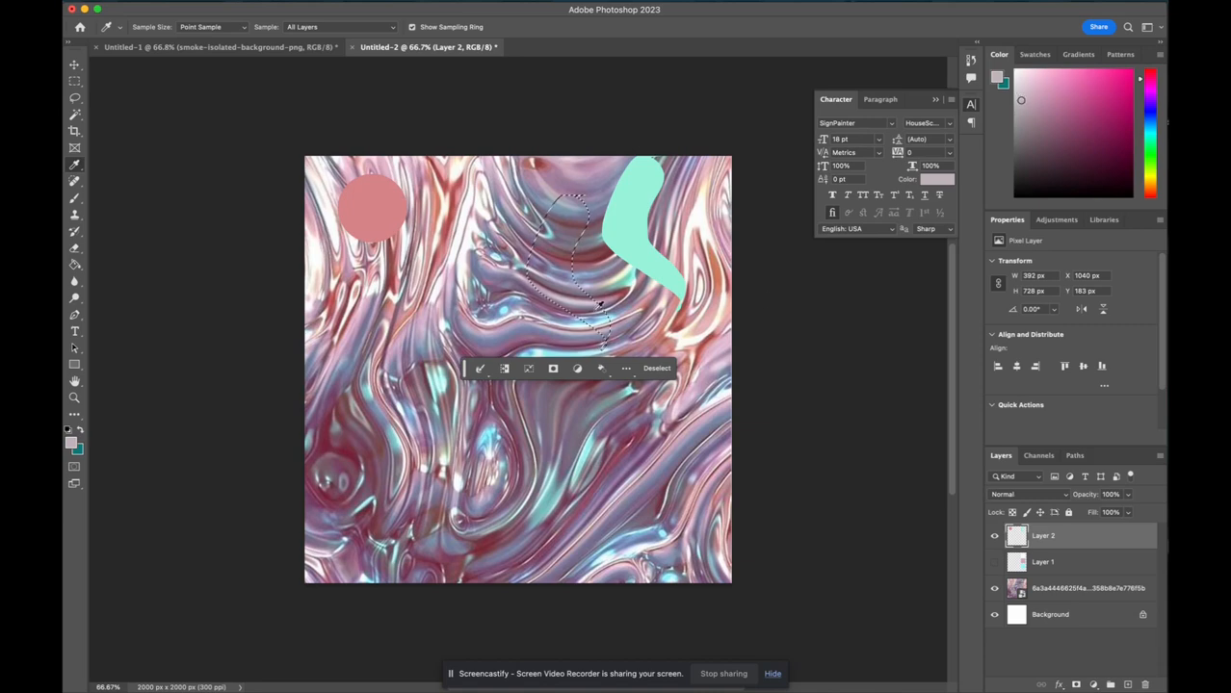
pyautogui.click(698, 215)
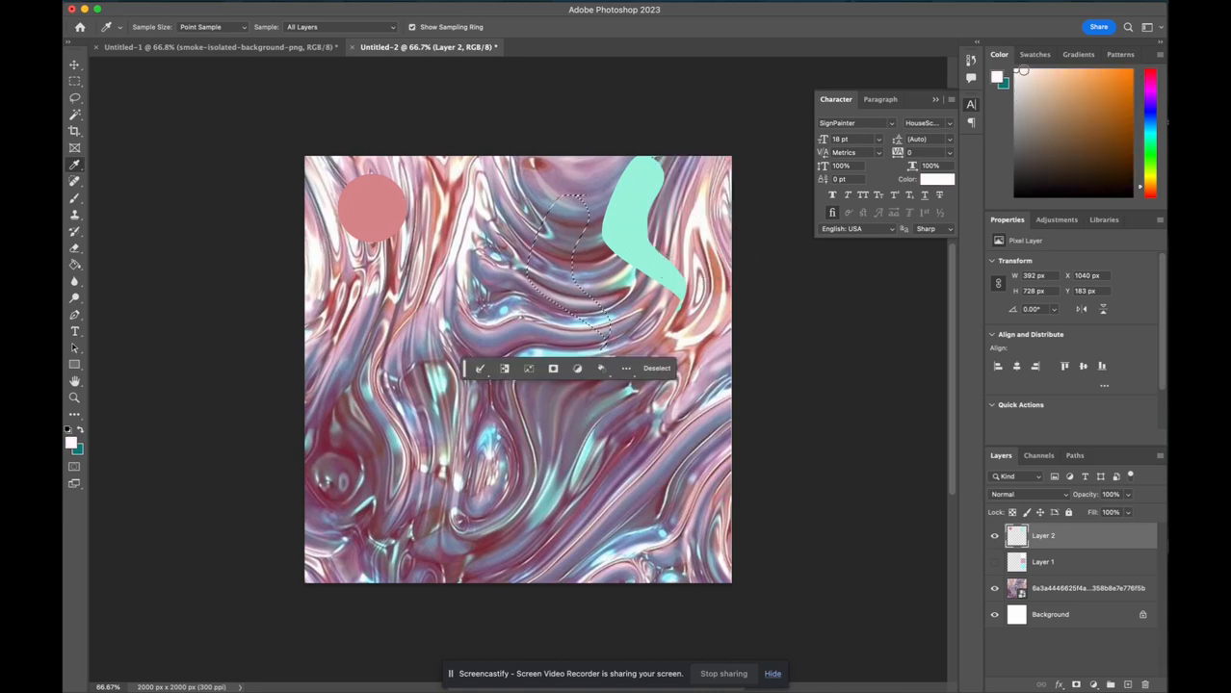
pyautogui.click(455, 185)
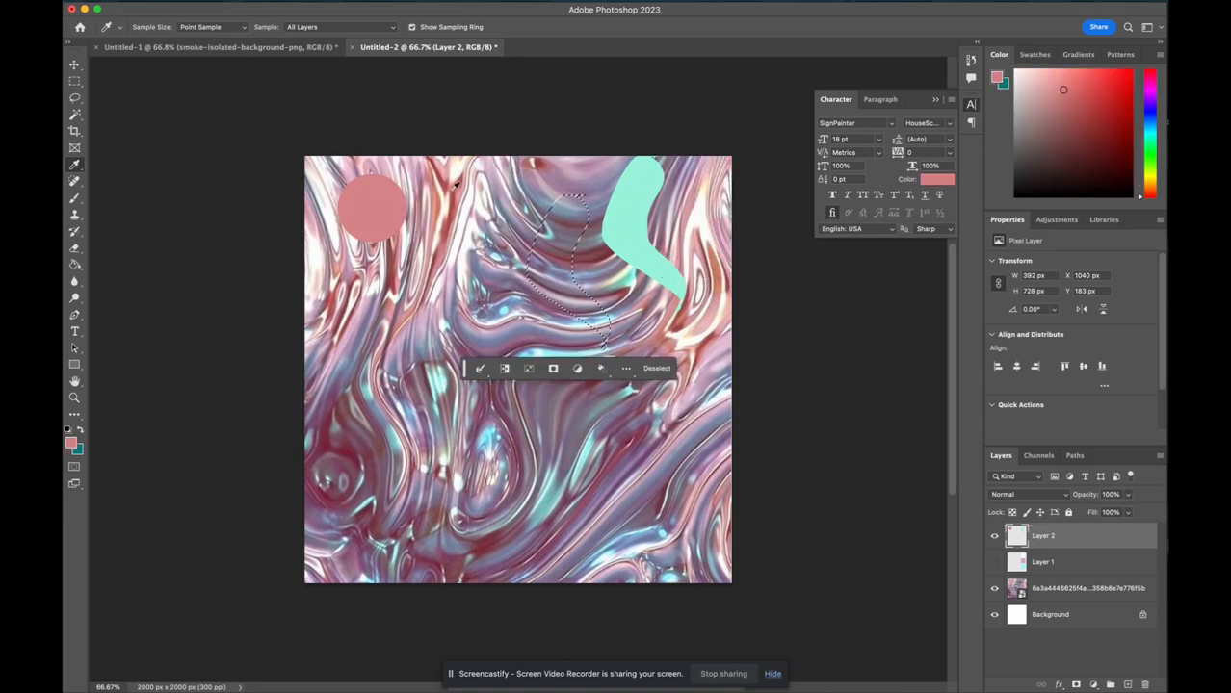
pyautogui.click(396, 436)
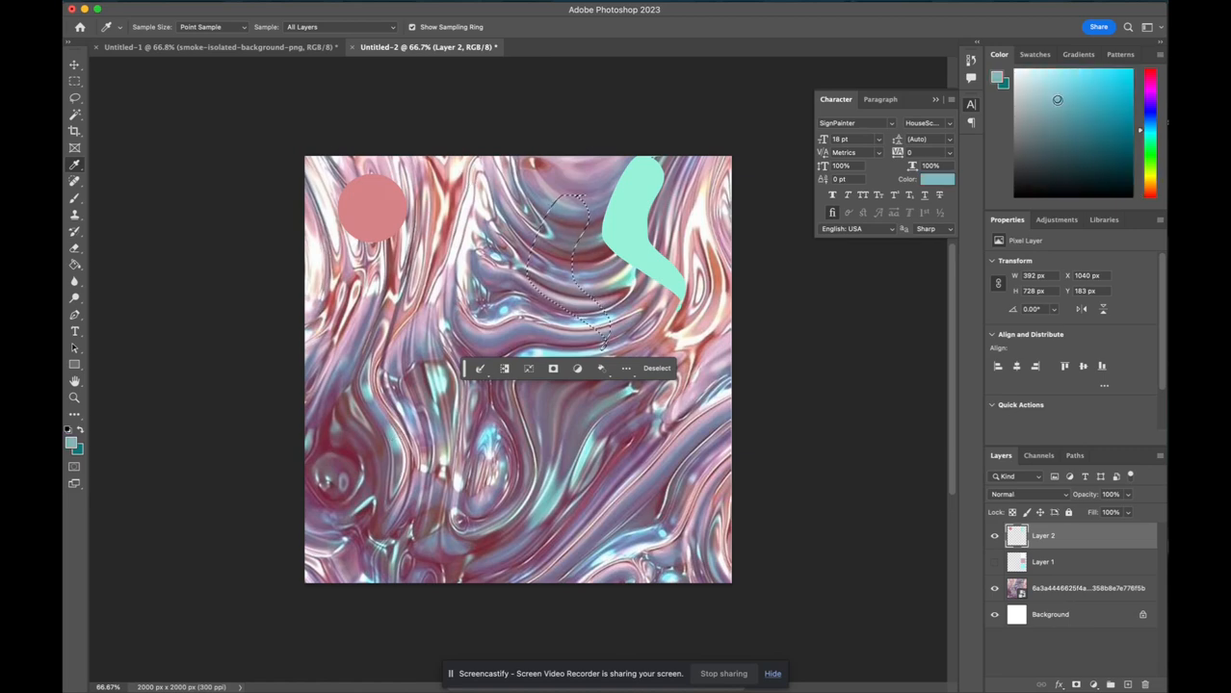
pyautogui.click(685, 326)
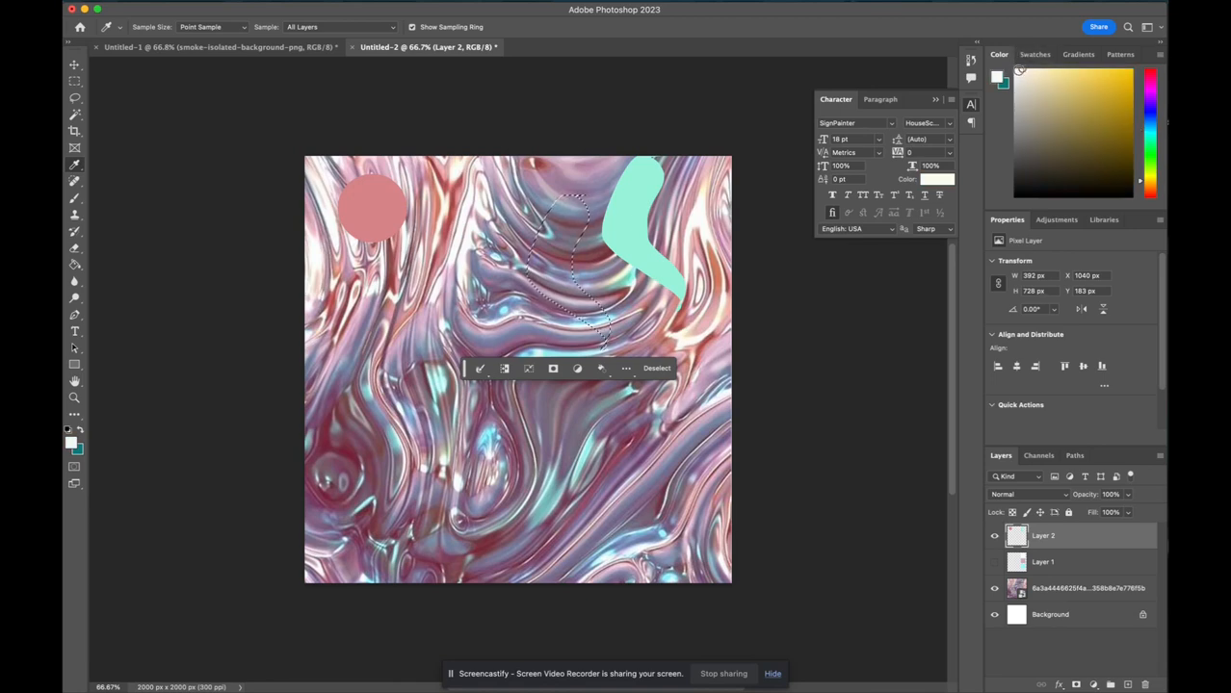
pyautogui.click(705, 208)
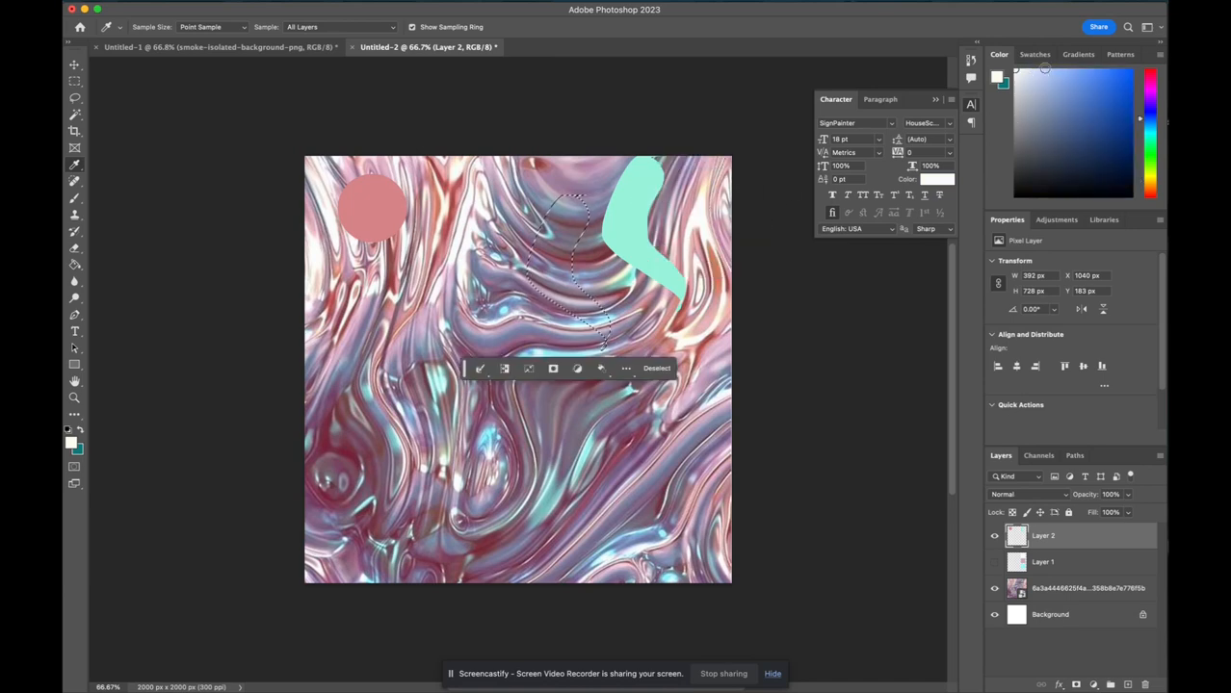
pyautogui.click(720, 188)
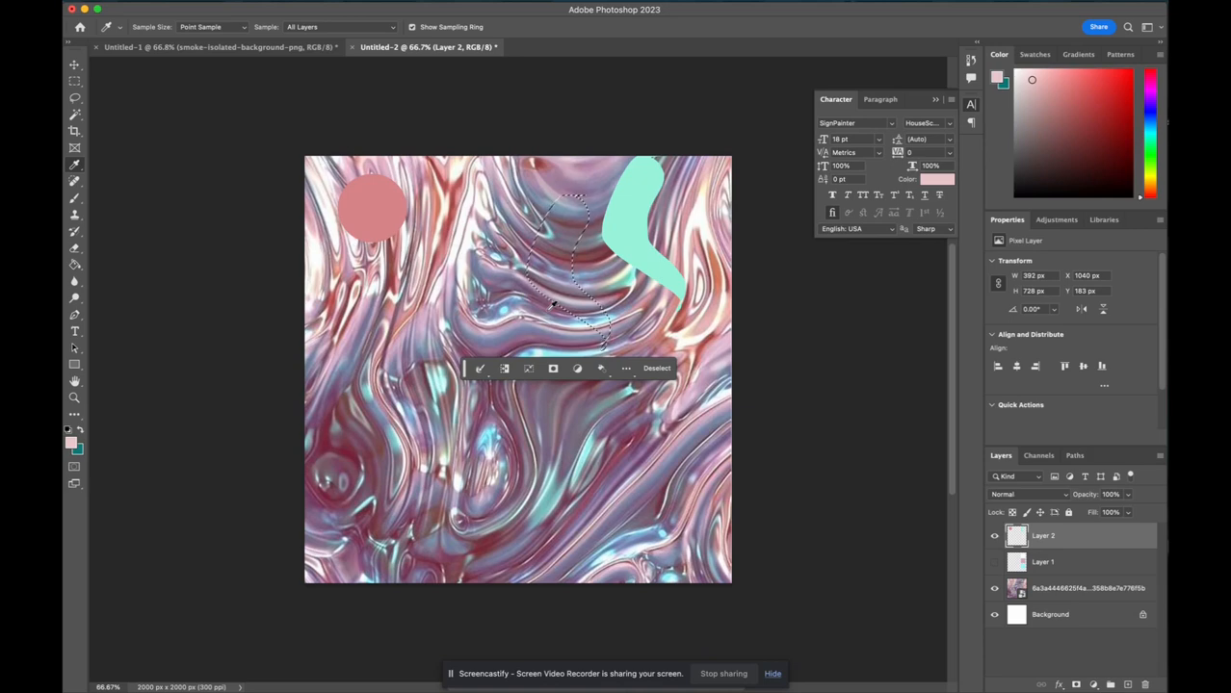
# Hide Layer 2, show the square swatches on Layer 1 again, and clear the selection.
pyautogui.click(995, 536)
pyautogui.click(995, 563)
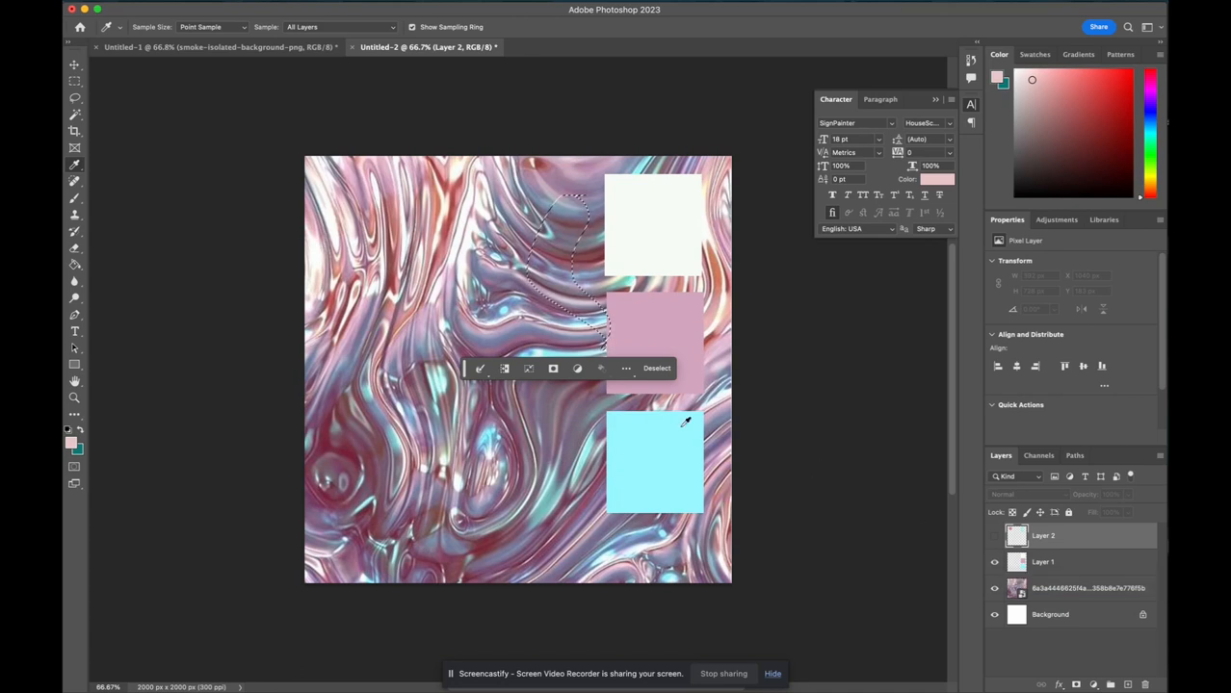
pyautogui.click(74, 81)
pyautogui.click(236, 171)
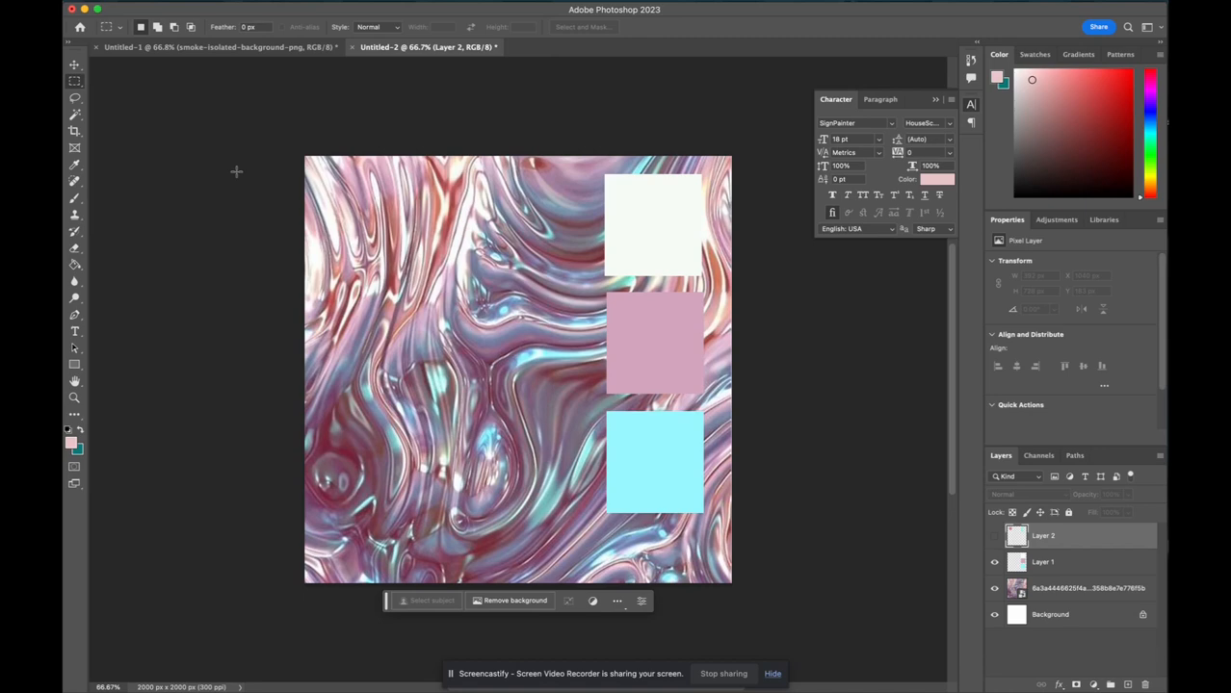
# Export the document as a 2000 x 2000 px JPG to the Desktop with a file name ending in "swirl".
pyautogui.click(162, 12)
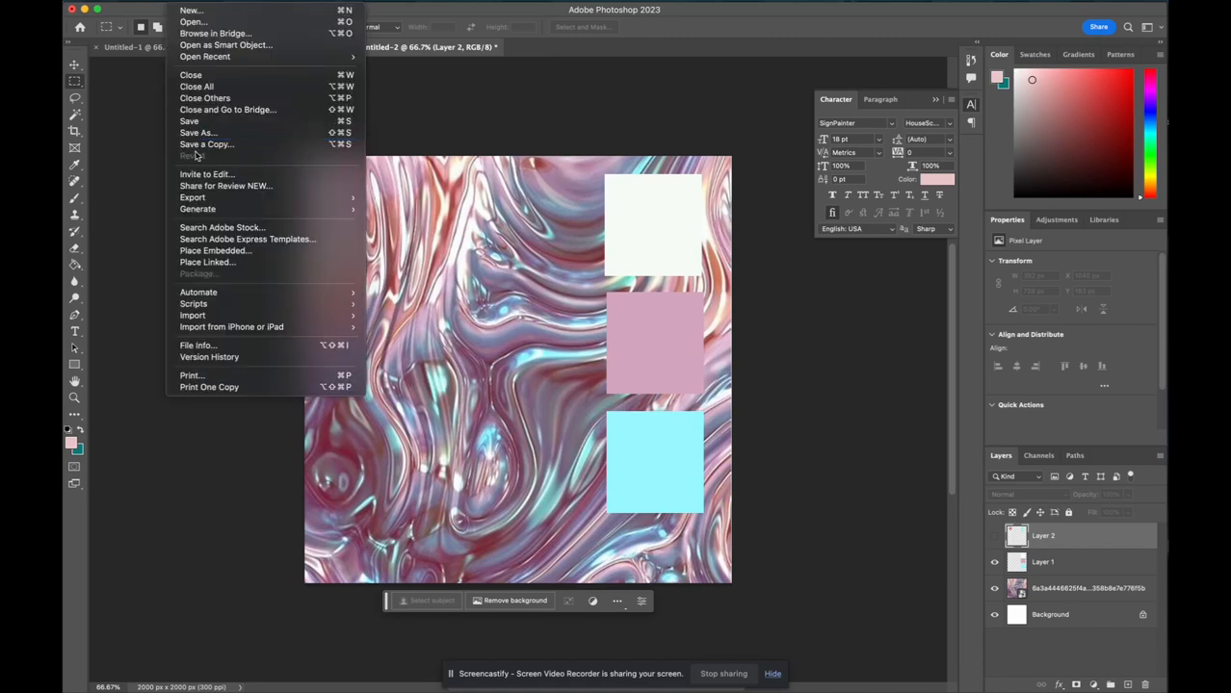
pyautogui.moveTo(203, 197)
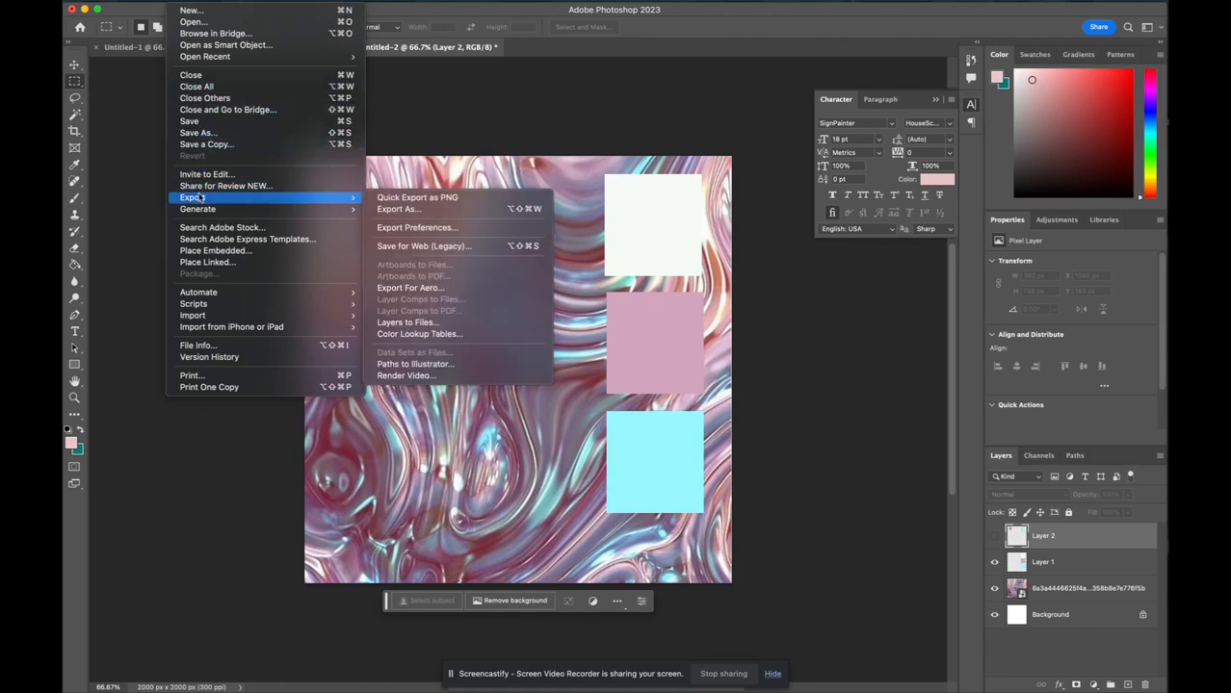
pyautogui.click(431, 209)
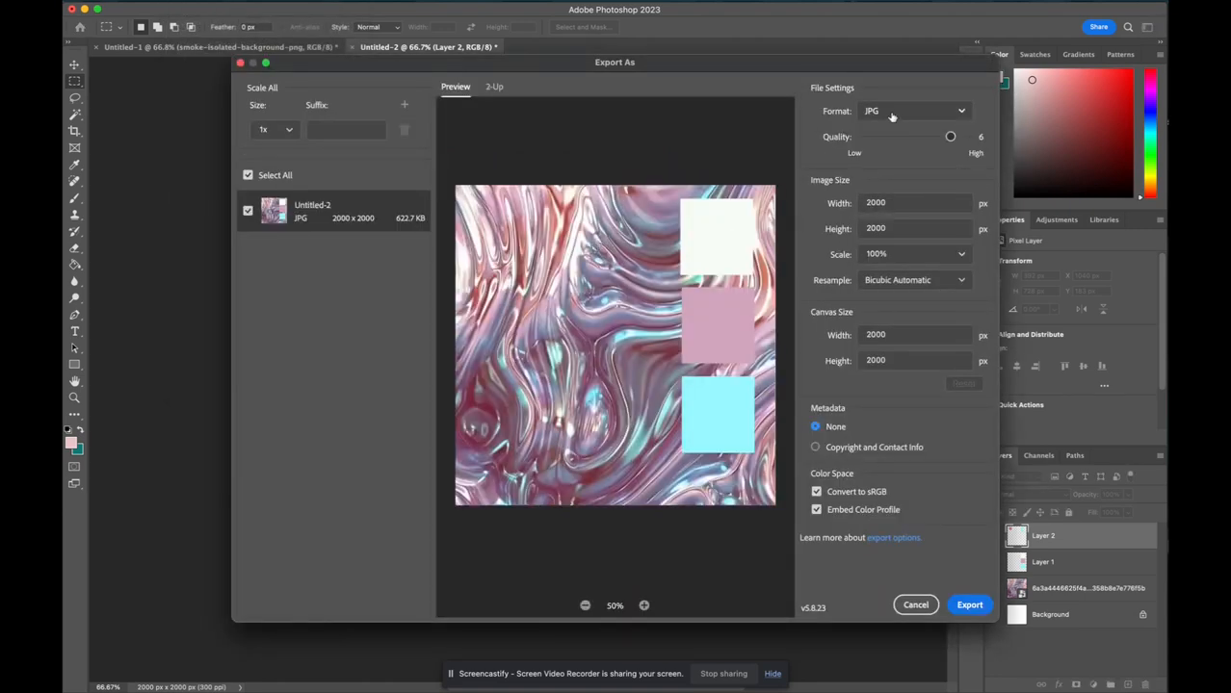
pyautogui.click(969, 604)
pyautogui.write('s')
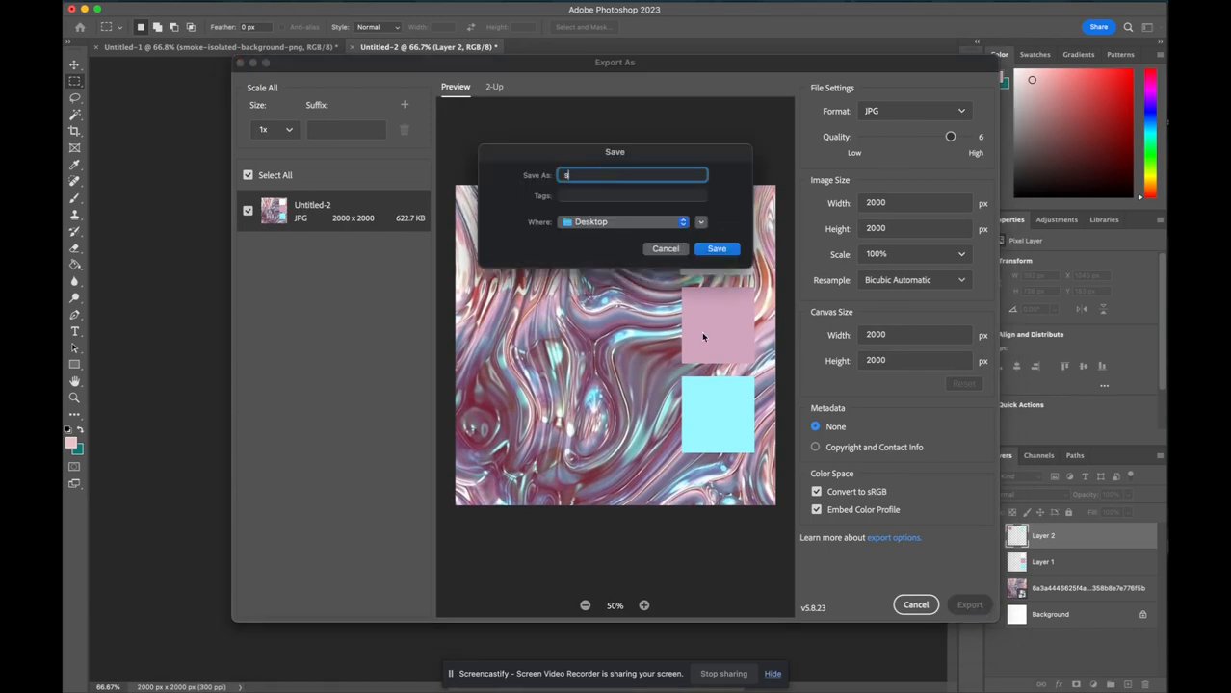
pyautogui.write('watc')
pyautogui.write('swirl')
pyautogui.click(721, 249)
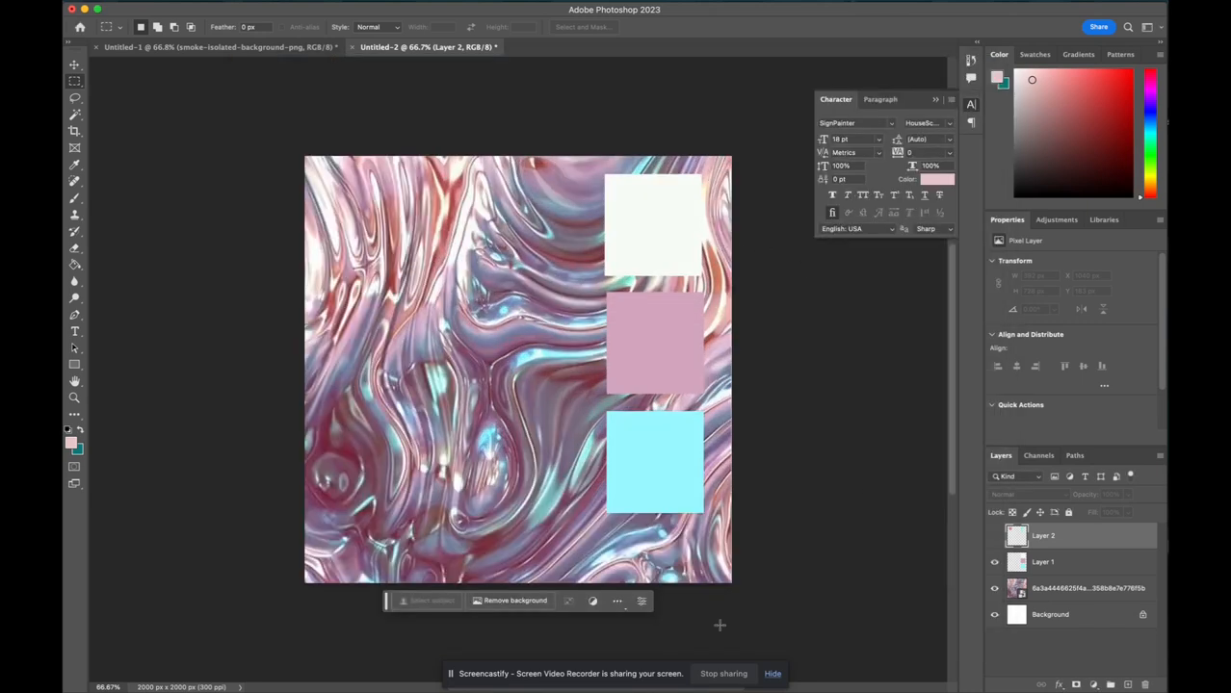